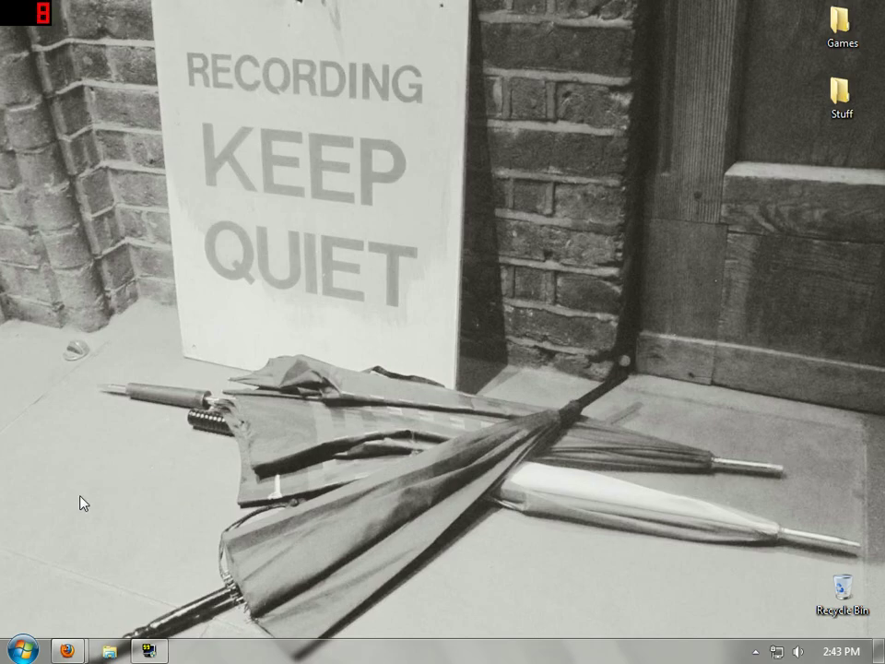
Step: Download the pSX 1.13 archive from Emulator Zone and save pSX_1_13.rar to the desktop
mouse_move(60, 652)
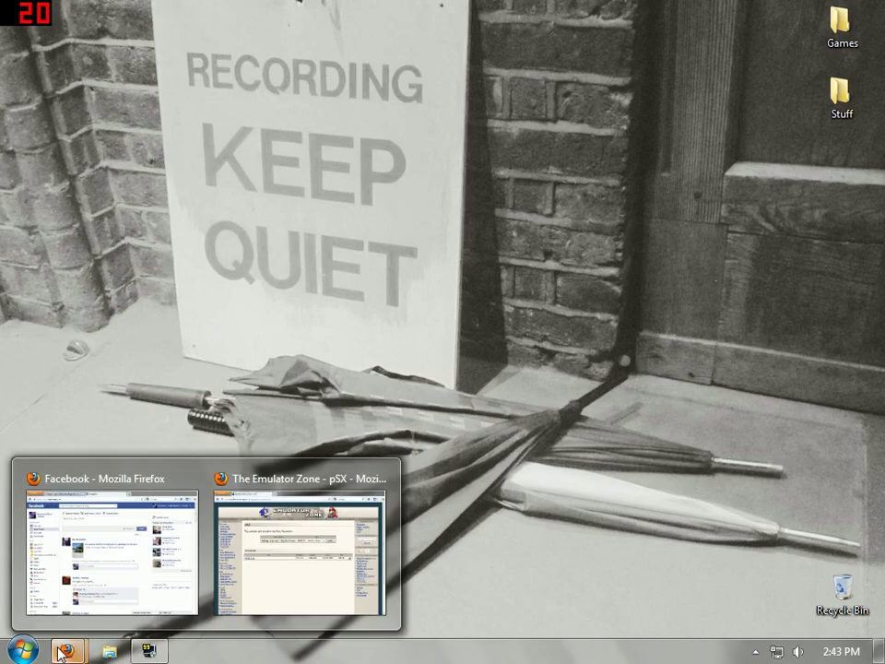
click(340, 562)
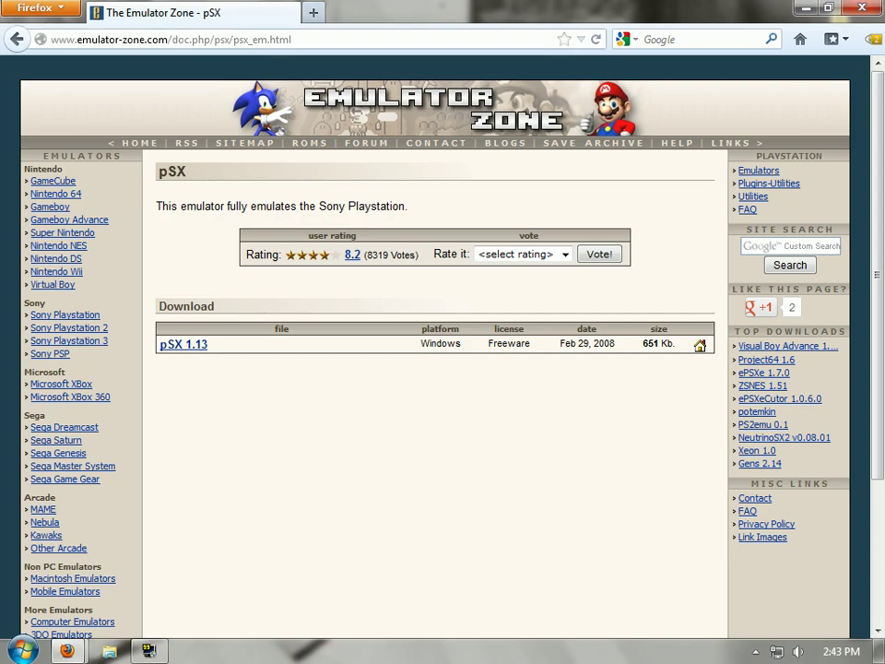
click(194, 348)
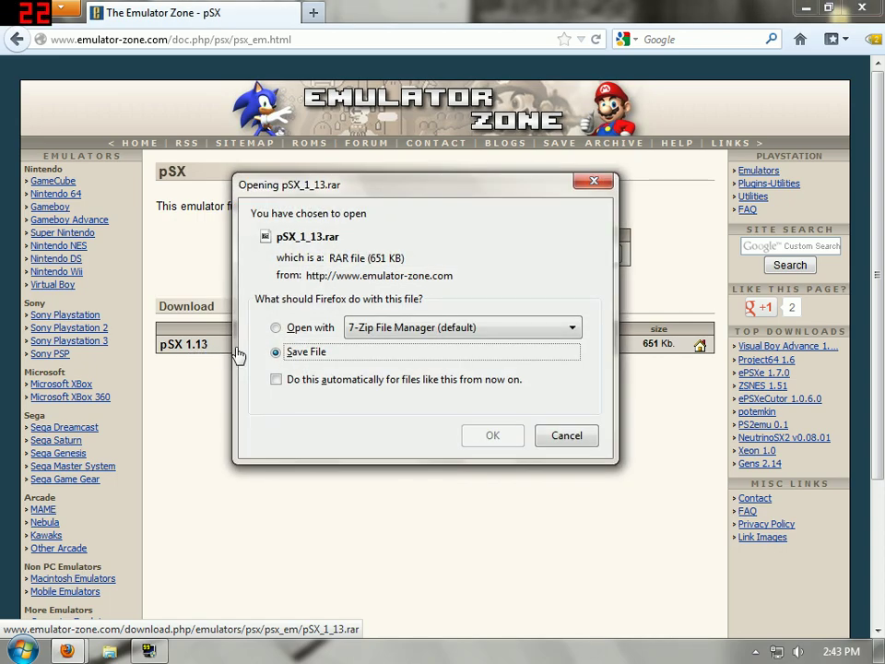
click(458, 436)
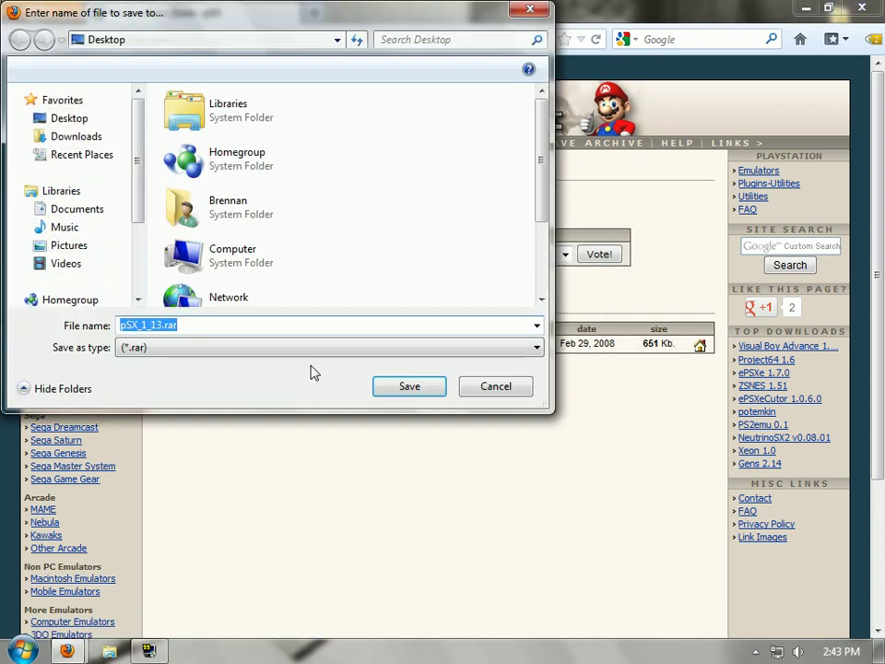
click(441, 388)
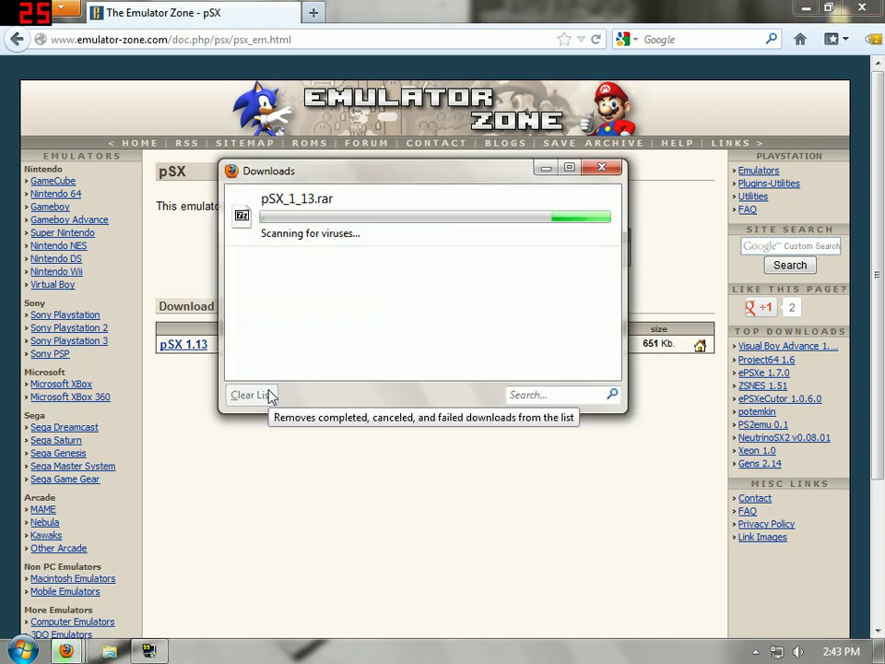
Step: Clear and close the Firefox Downloads list, then show the desktop
click(269, 395)
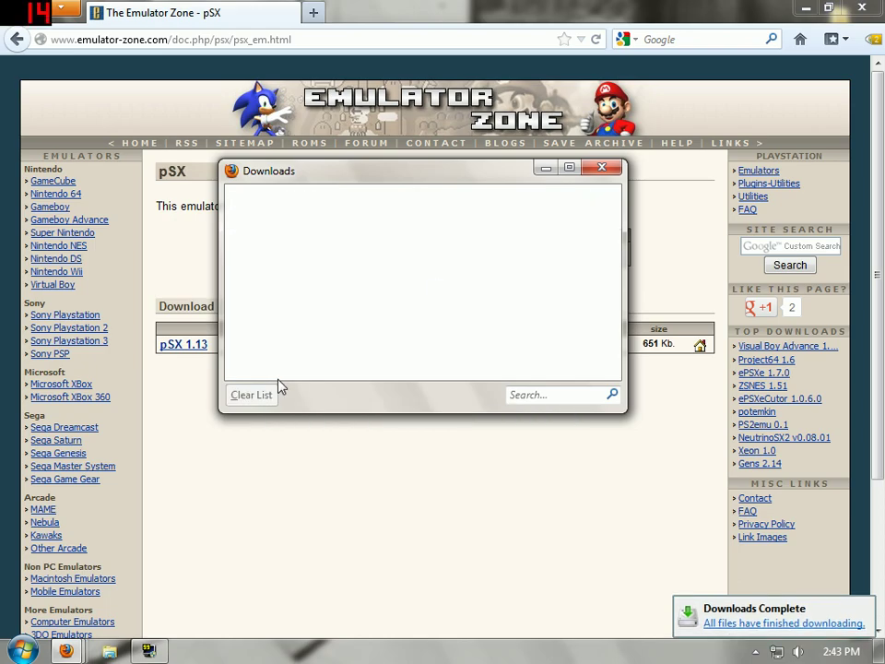
click(604, 169)
click(881, 651)
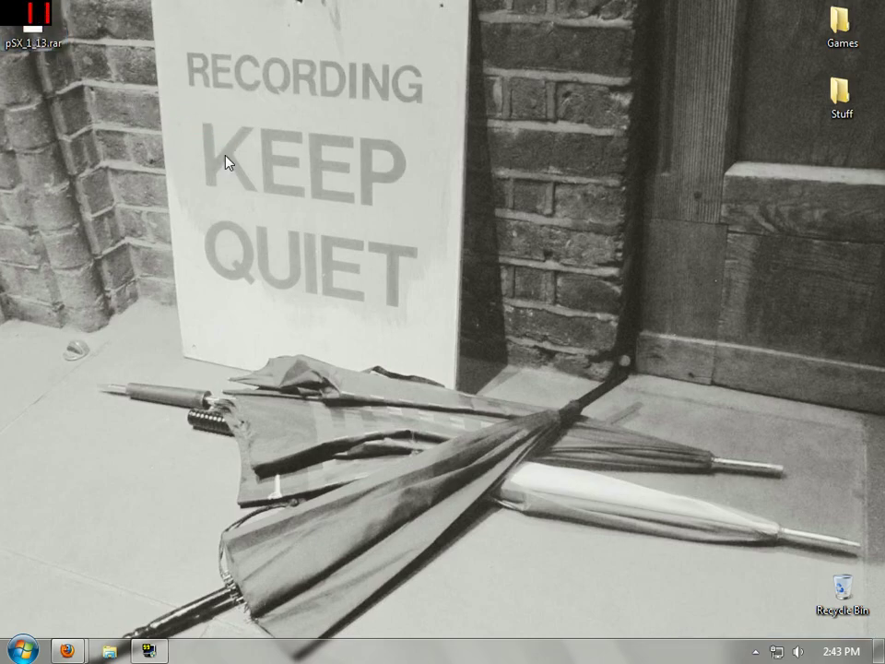
Step: Create a new desktop folder named Playstation
right_click(156, 105)
mouse_move(247, 294)
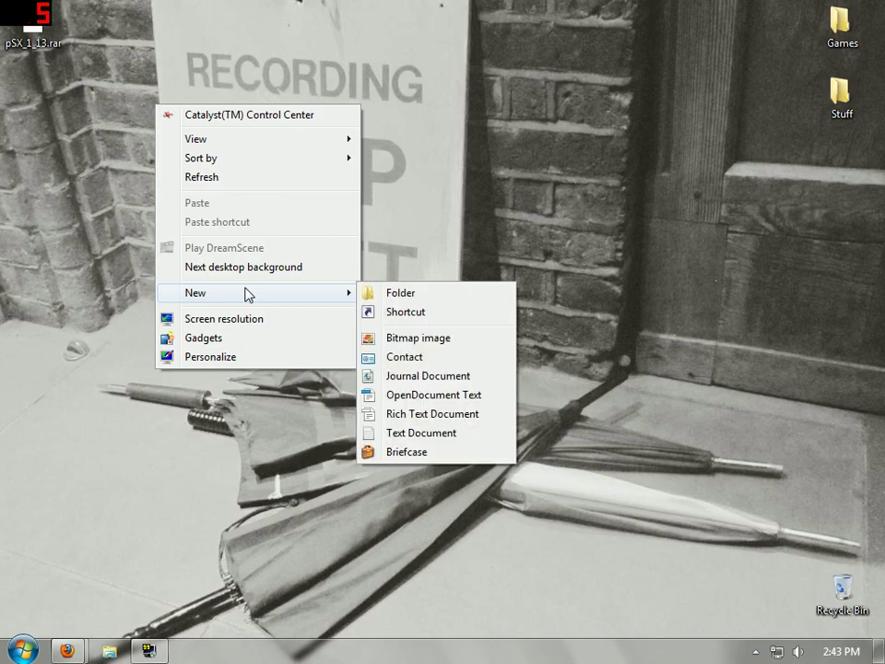
click(470, 293)
text(P)
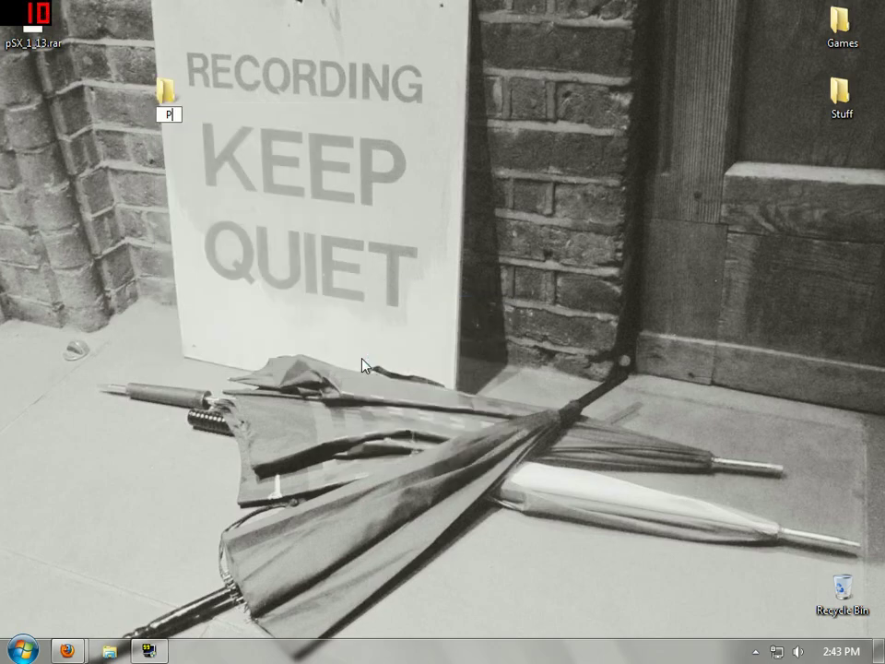
text(laystation)
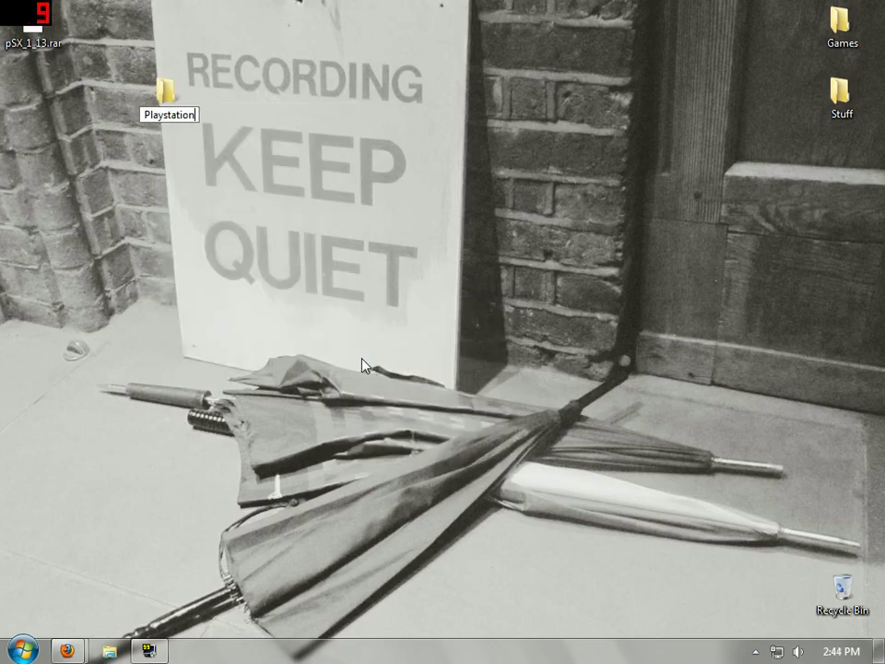
key(Return)
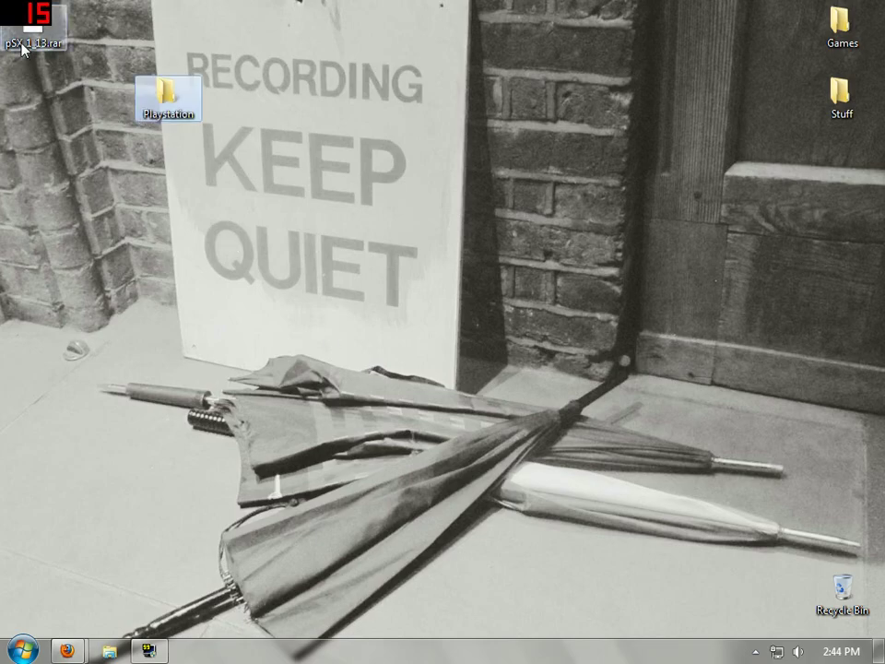
Step: Move pSX_1_13.rar into the Playstation folder and open that folder
drag(20, 42, 152, 104)
click(174, 122)
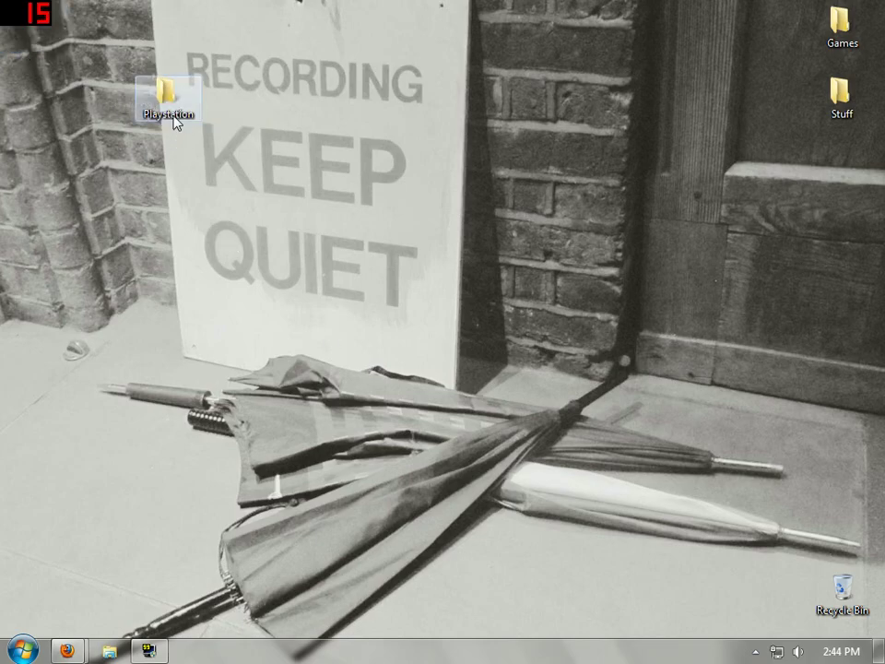
click(175, 112)
click(166, 87)
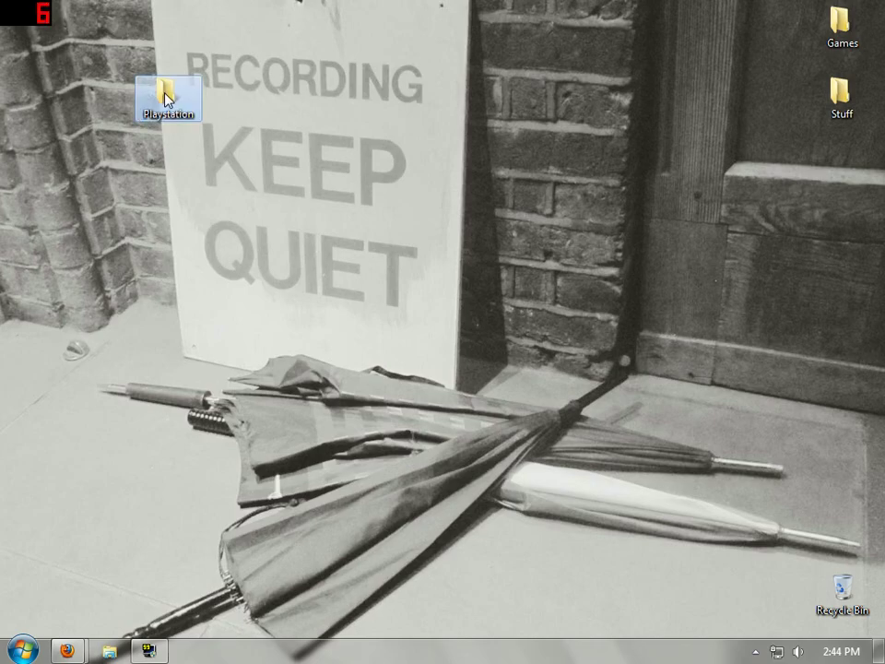
click(240, 166)
key(Return)
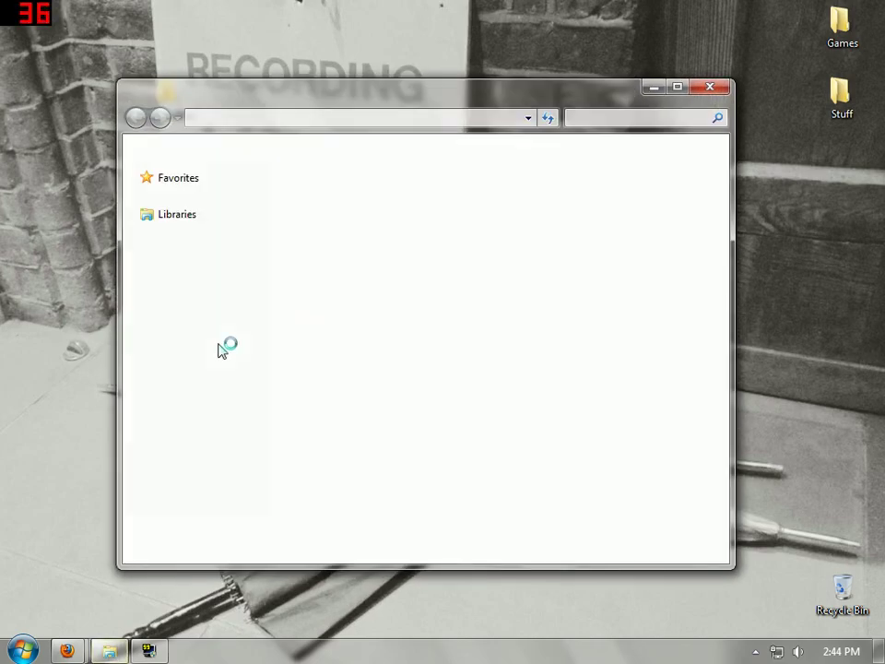
Step: Extract everything in pSX_1_13.rar (bios, cards, cdimages, saves, screenshots, utils, psxfin.exe) into Playstation
double_click(361, 201)
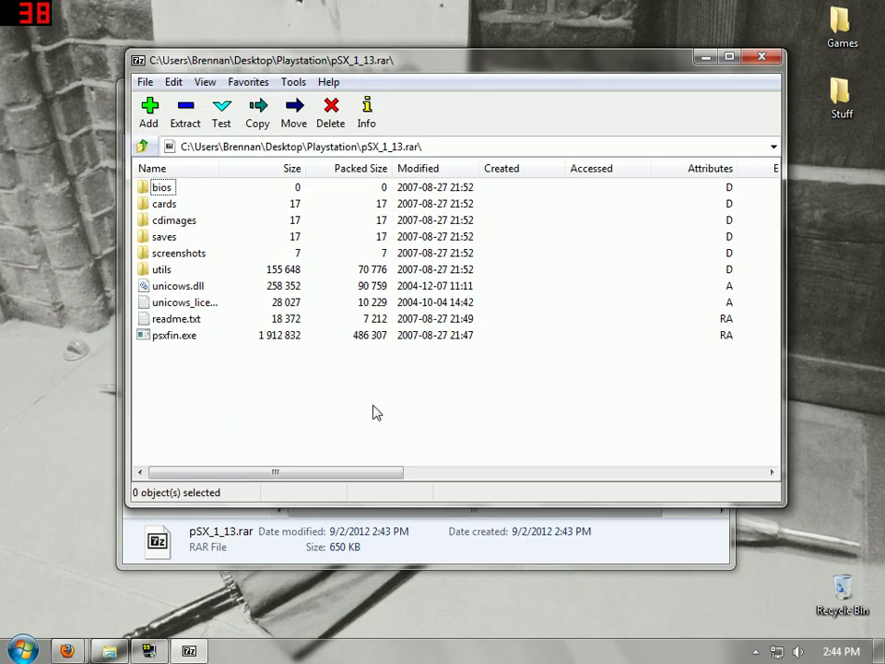
drag(276, 417, 143, 179)
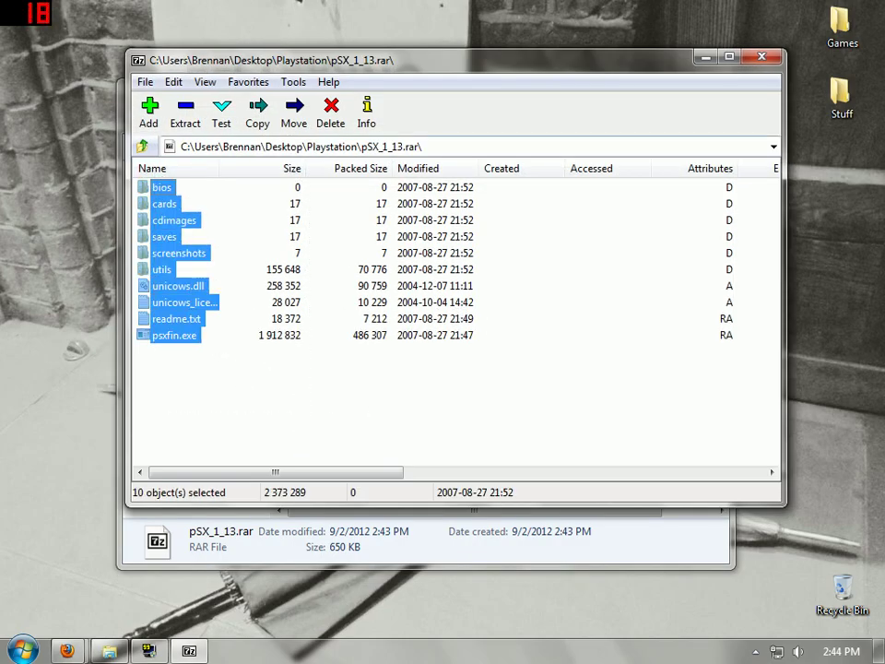
click(187, 120)
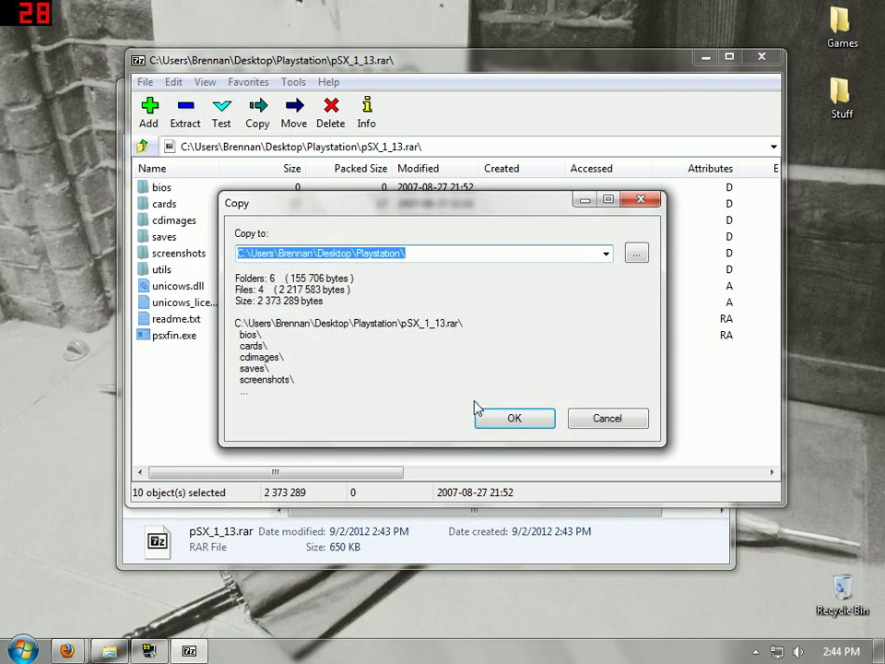
click(506, 419)
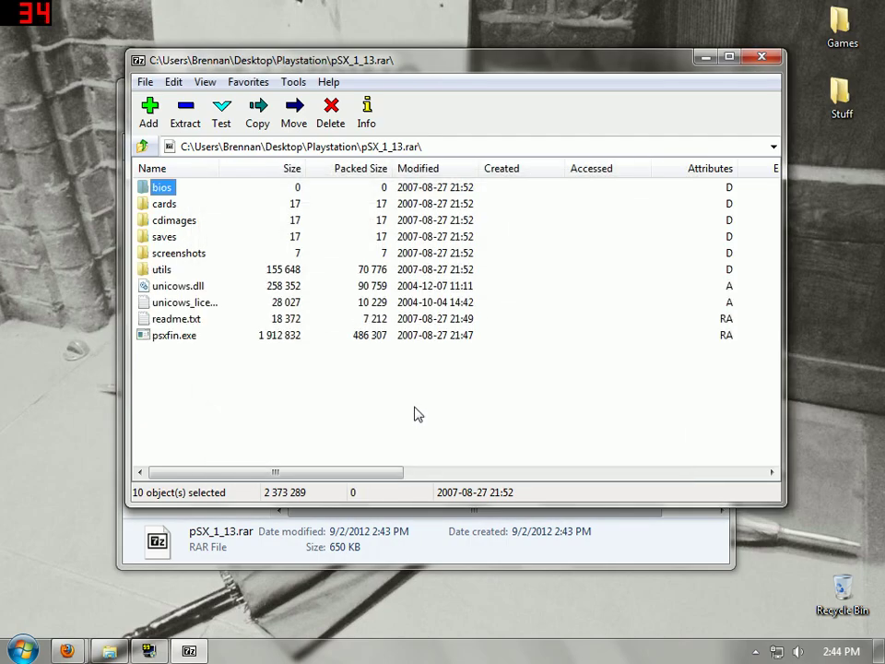
Step: Close 7-Zip and delete pSX_1_13.rar from the Playstation folder
click(761, 56)
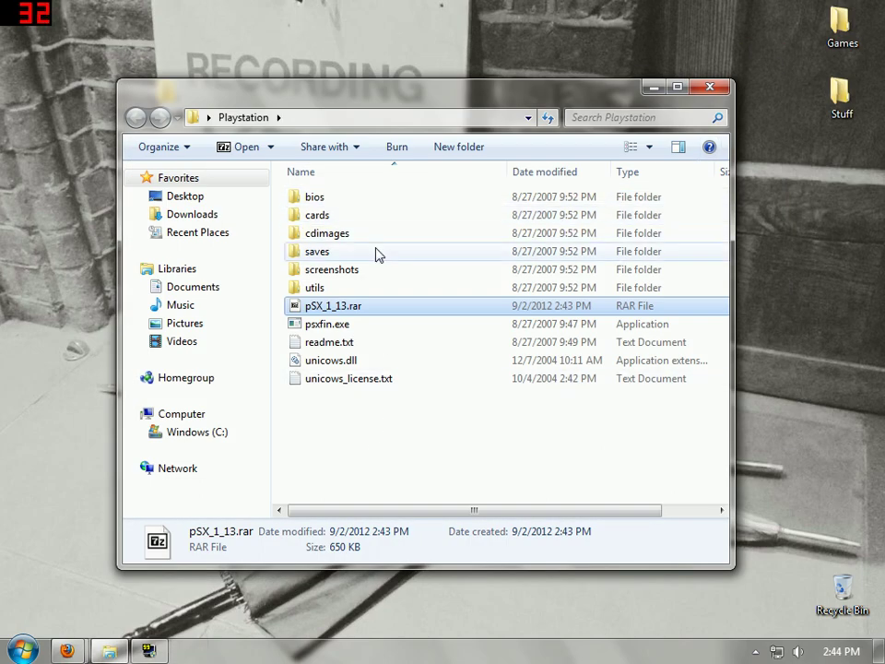
double_click(365, 313)
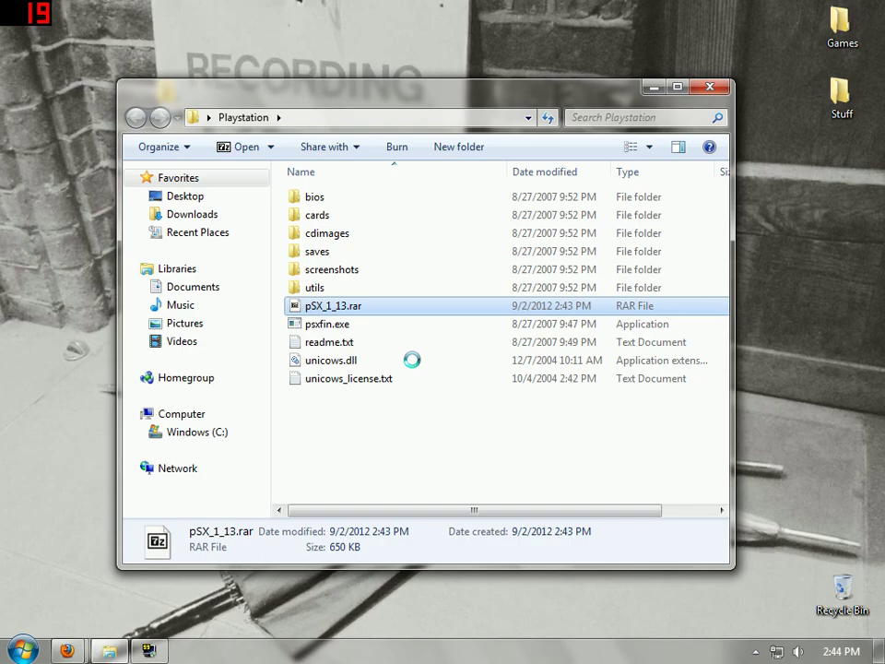
right_click(365, 305)
click(431, 579)
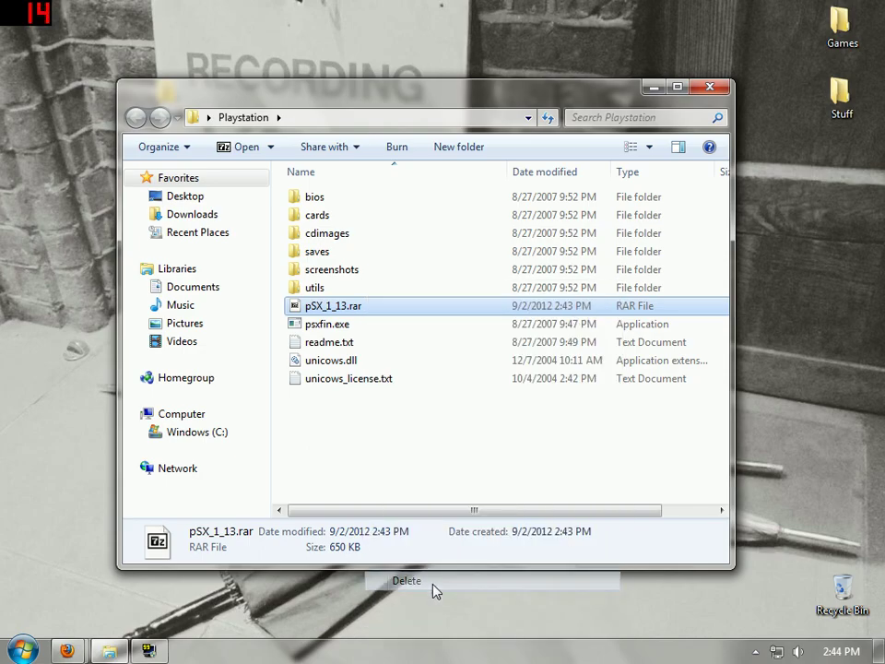
click(522, 408)
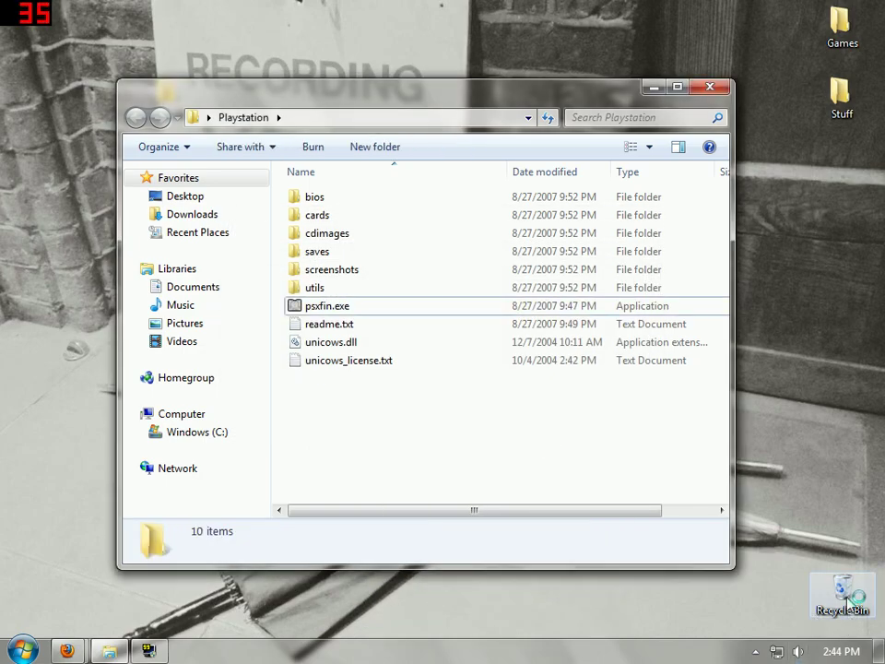
Step: Empty the Recycle Bin and launch psxfin.exe
right_click(843, 597)
click(819, 516)
click(514, 400)
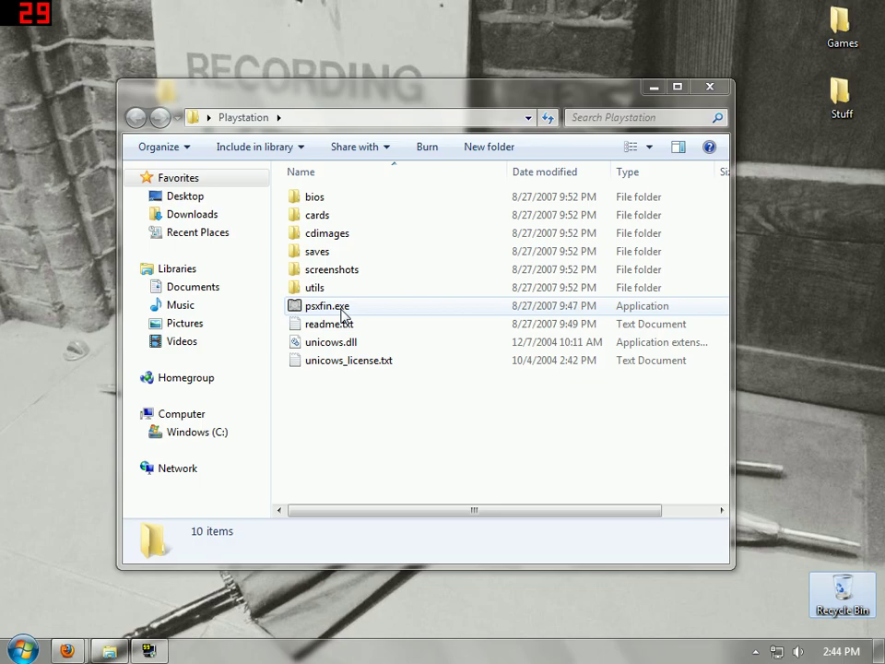
double_click(341, 310)
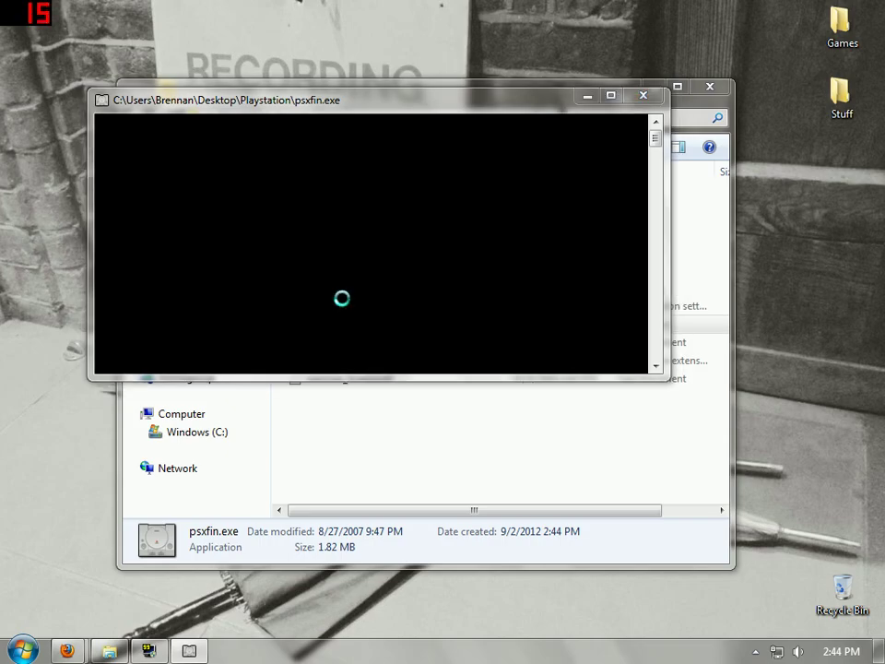
Step: Accept the emulator's language choice, then load google.com in a new Firefox tab
click(391, 357)
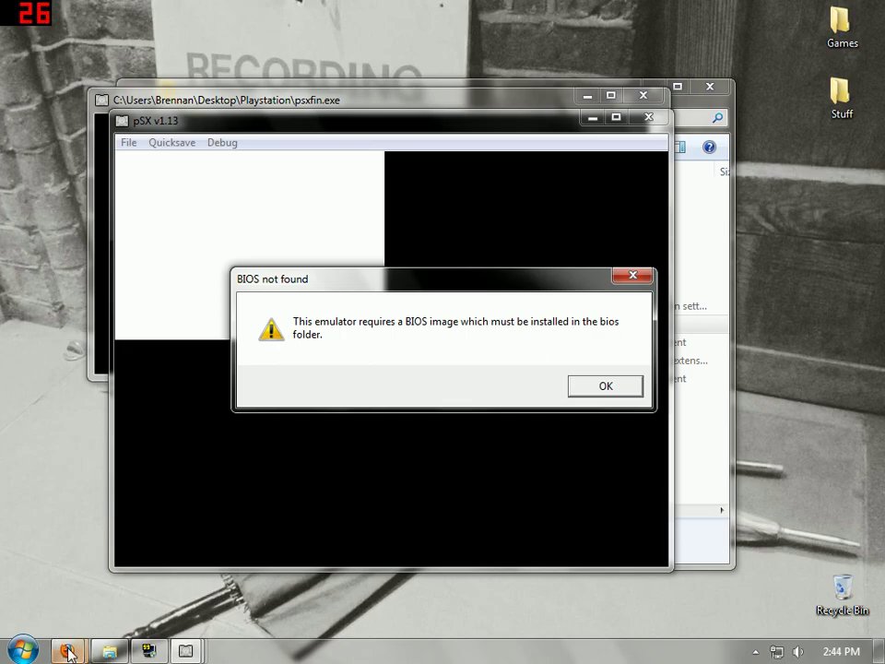
mouse_move(66, 650)
click(295, 521)
click(313, 12)
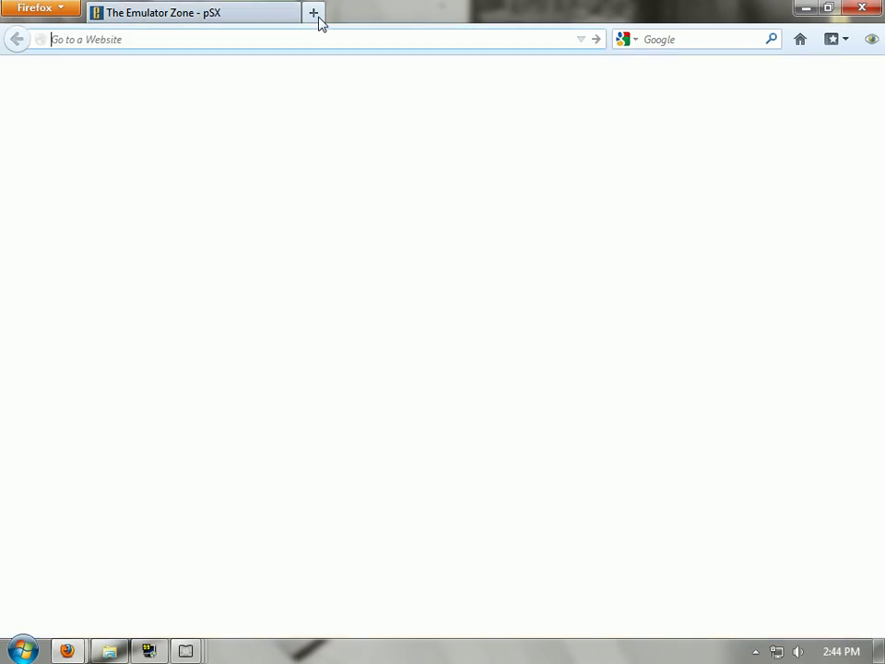
click(288, 13)
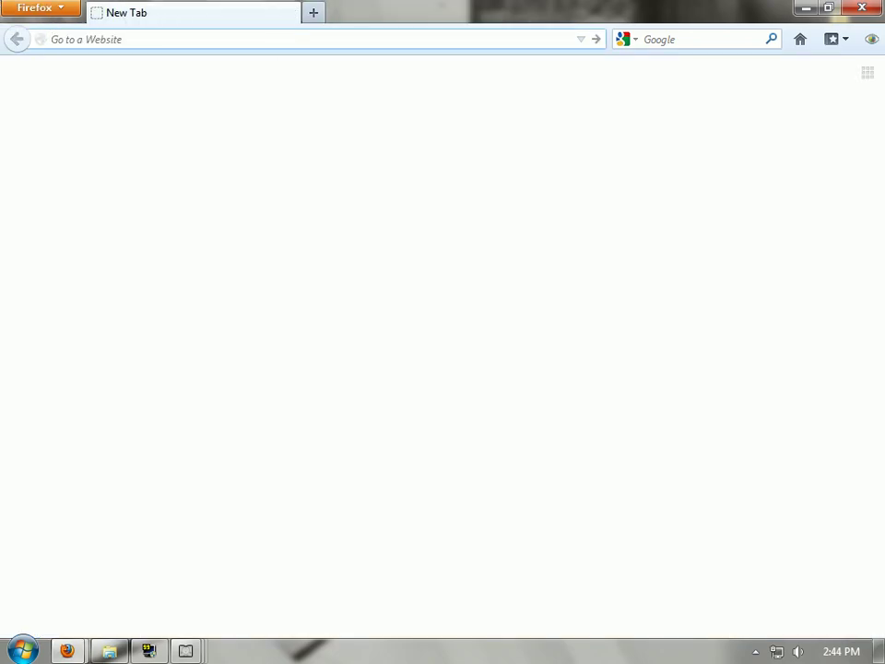
text(google.com/)
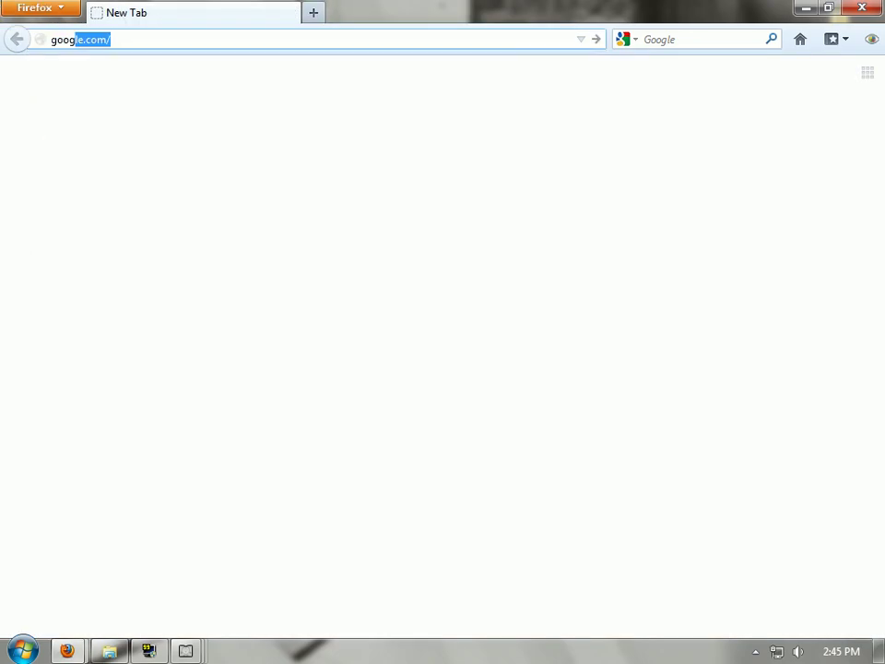
key(Return)
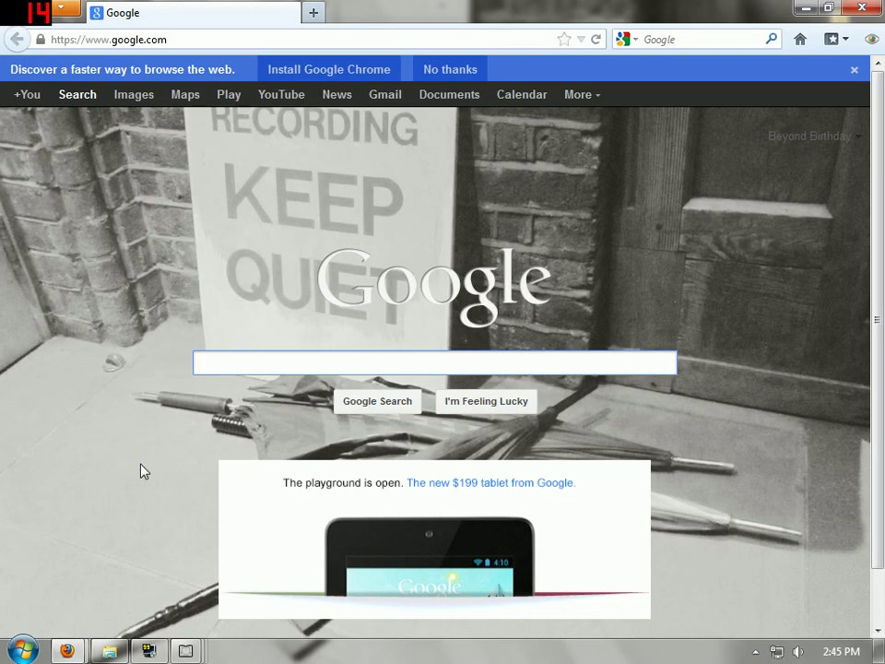
Step: Dismiss the 'BIOS not found' warning and close the pSX v1.13 window
mouse_move(185, 652)
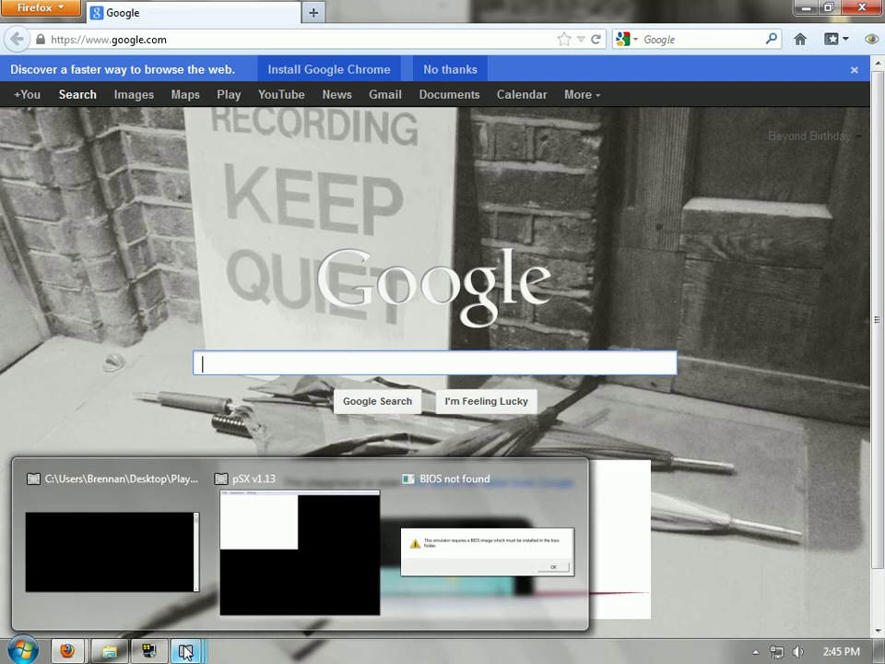
click(455, 550)
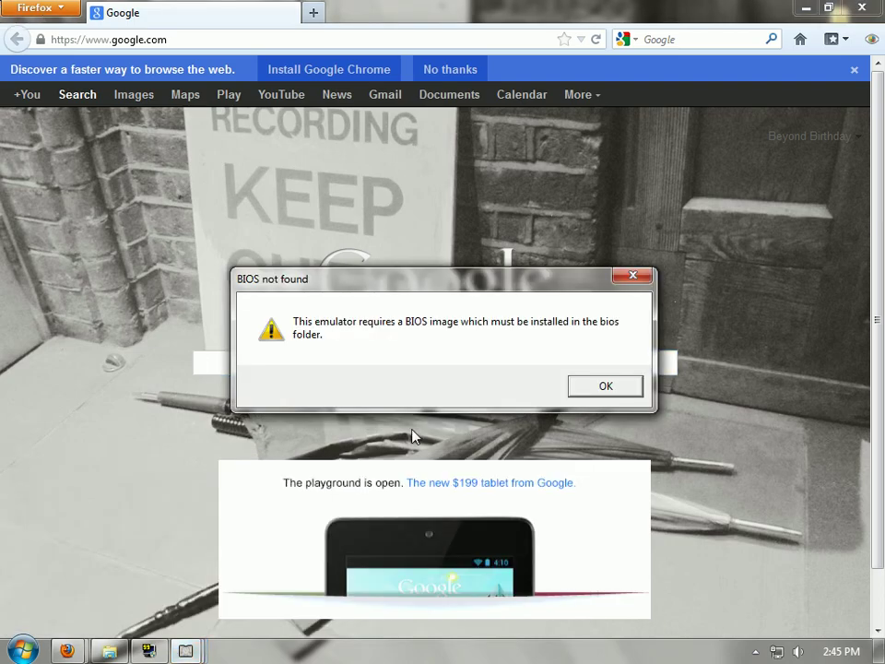
click(604, 386)
click(811, 9)
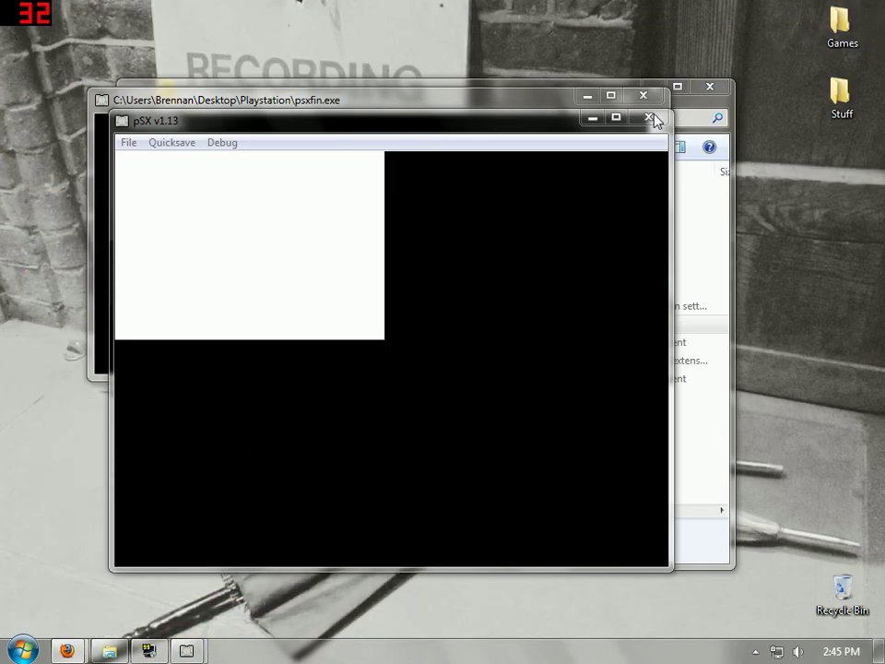
click(650, 118)
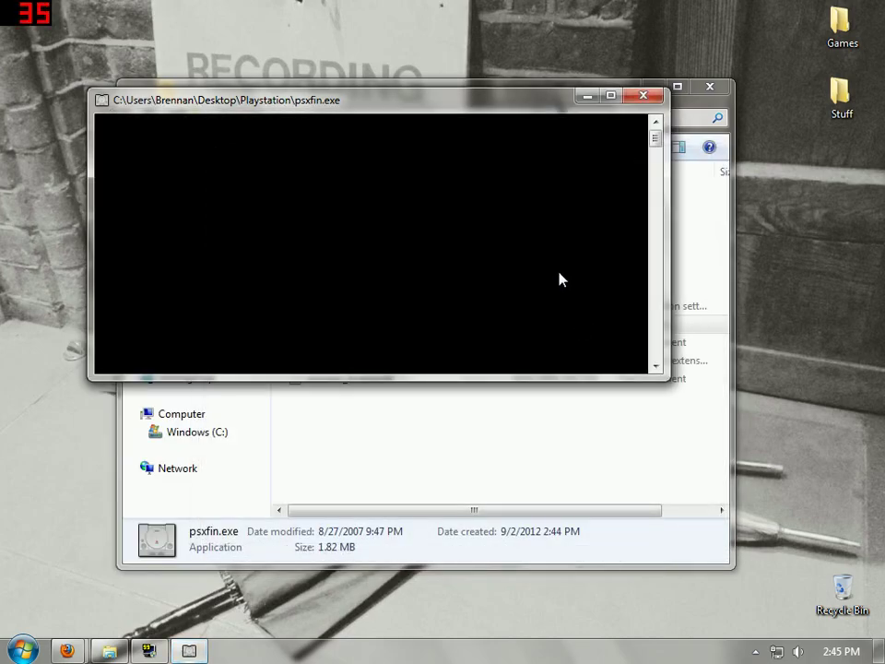
Step: Close the console, check the empty 'put scph1001.bin here.txt' note in bios, and return to Firefox
click(650, 95)
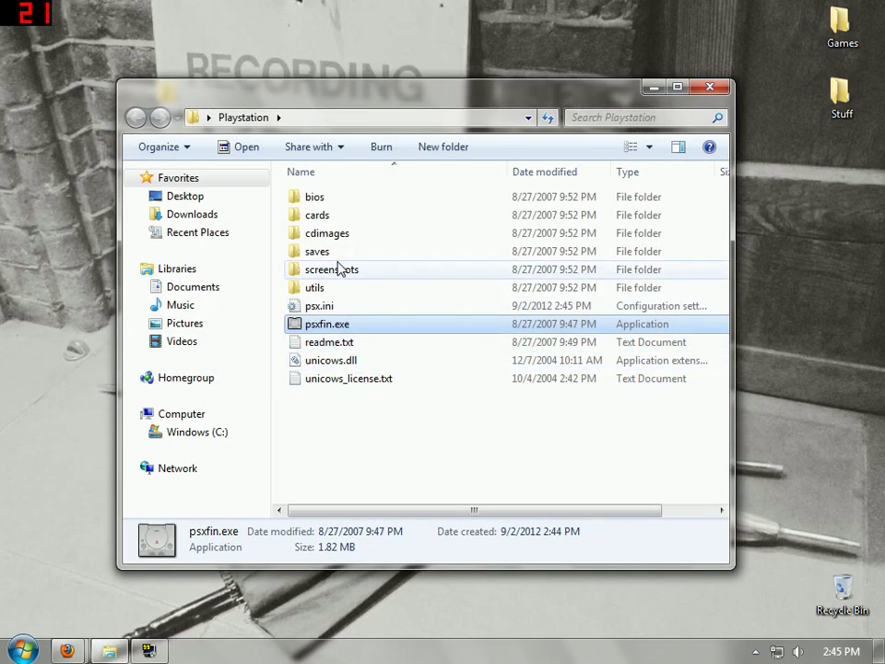
double_click(339, 197)
double_click(342, 202)
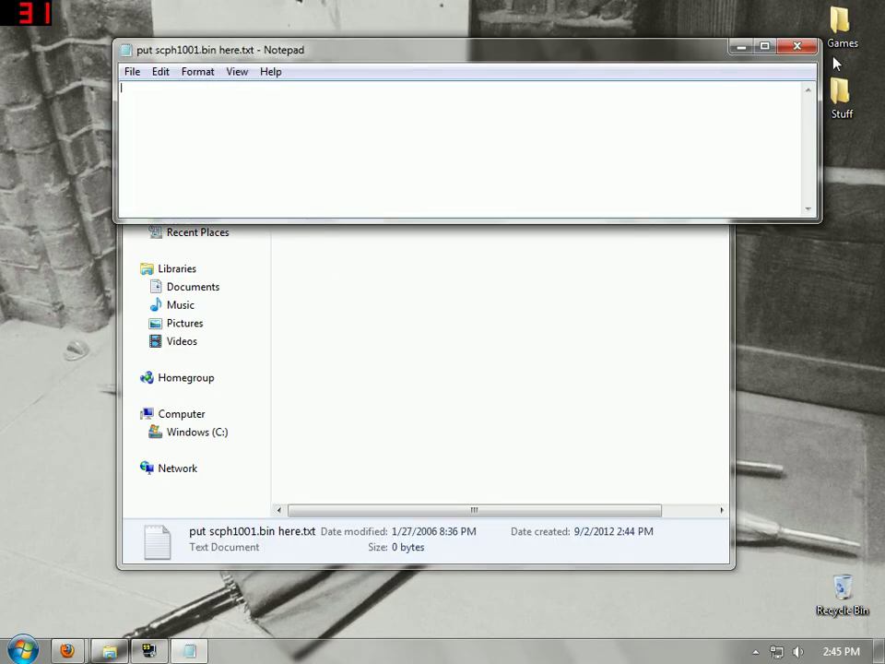
key(alt+F4)
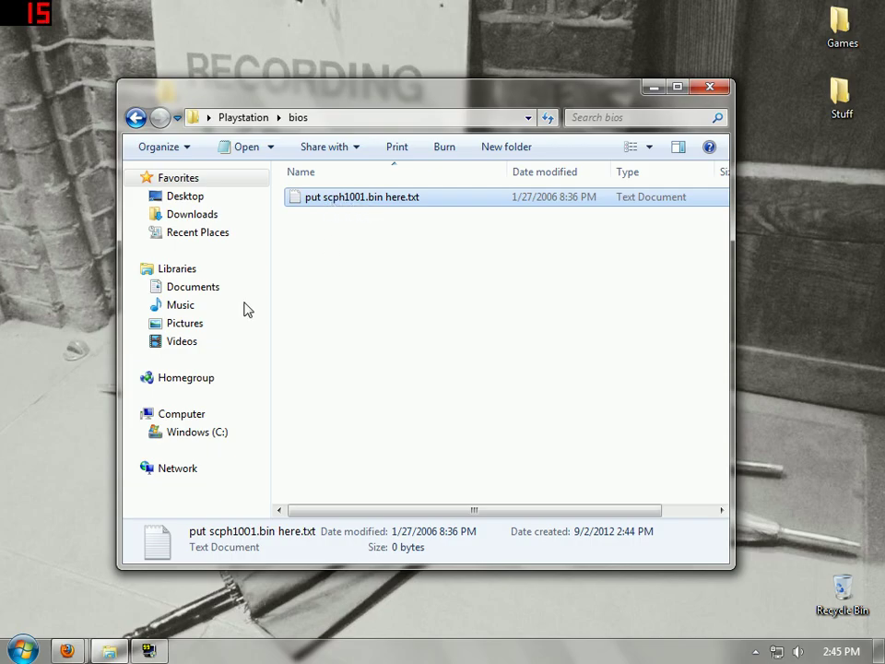
click(67, 650)
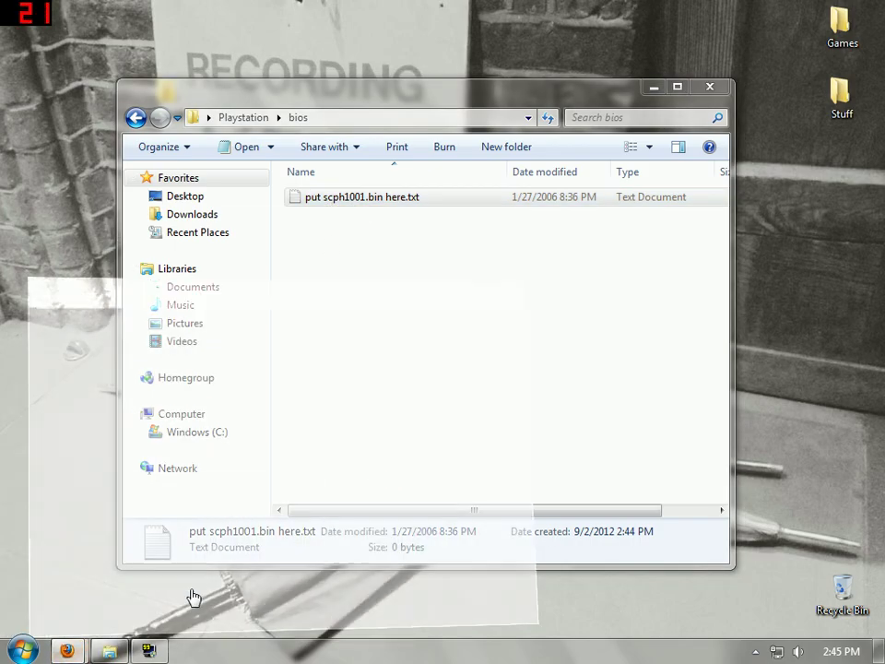
Step: Search Google for scph1001.bin and open the blastingvolume.com 'SCPH1001.bin Download' page
text(scphb)
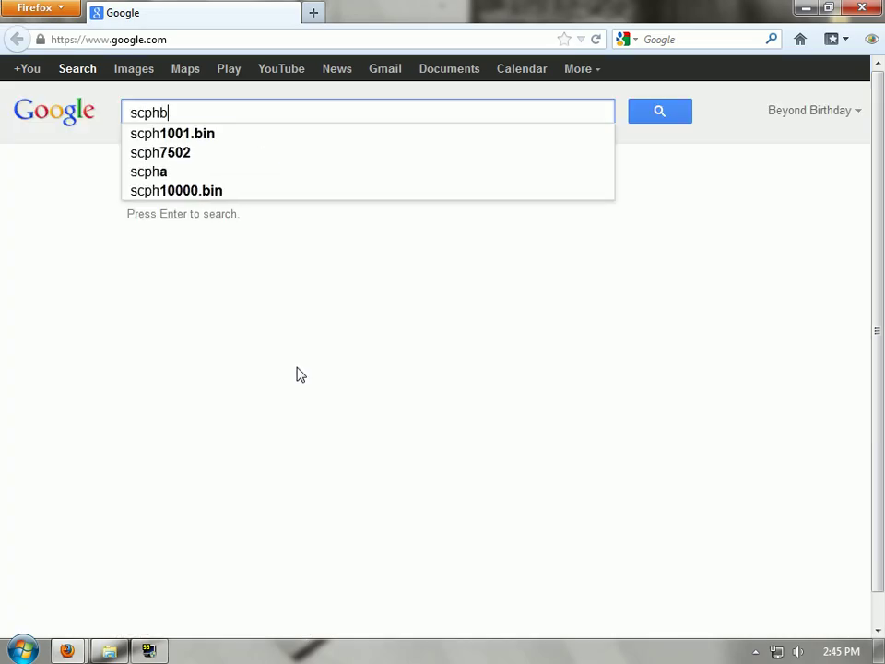
key(BackSpace)
text(1001.b)
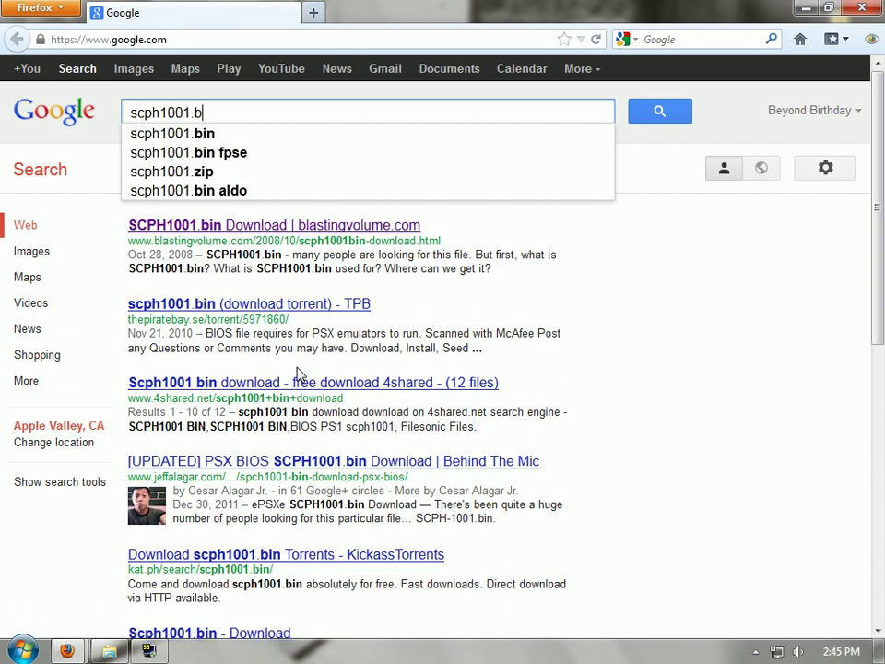
text(in)
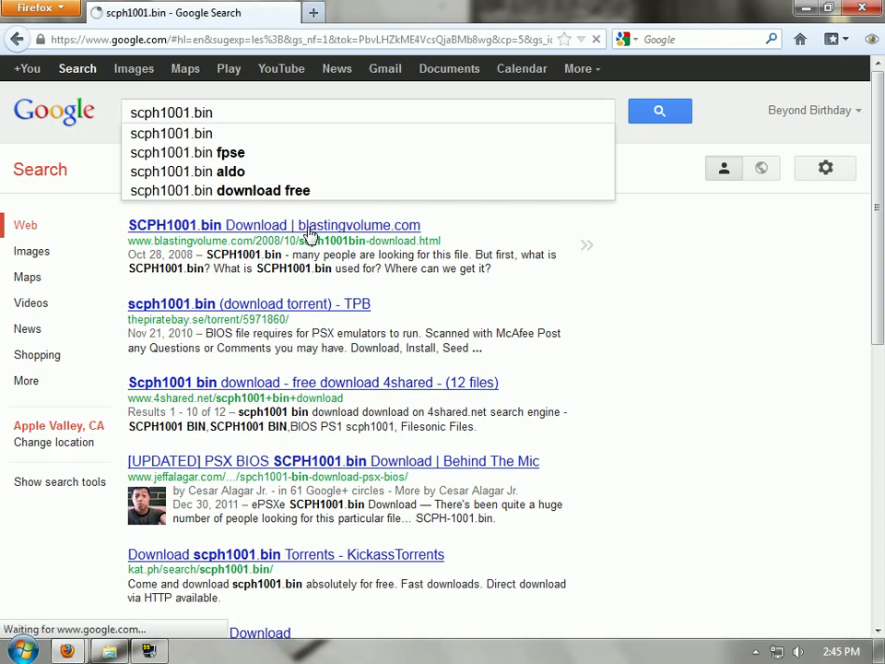
click(309, 231)
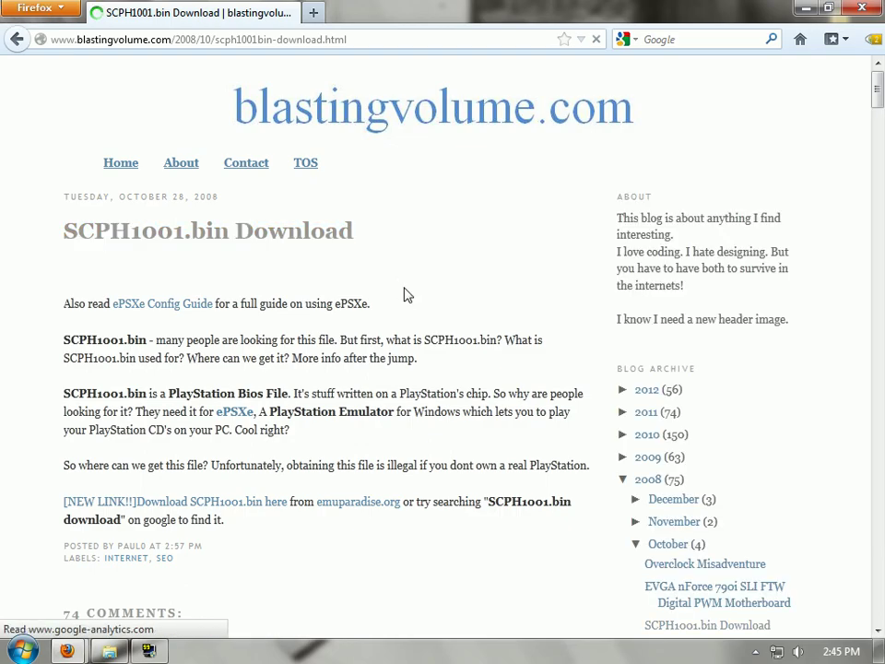
scroll(251, 233, down, 2)
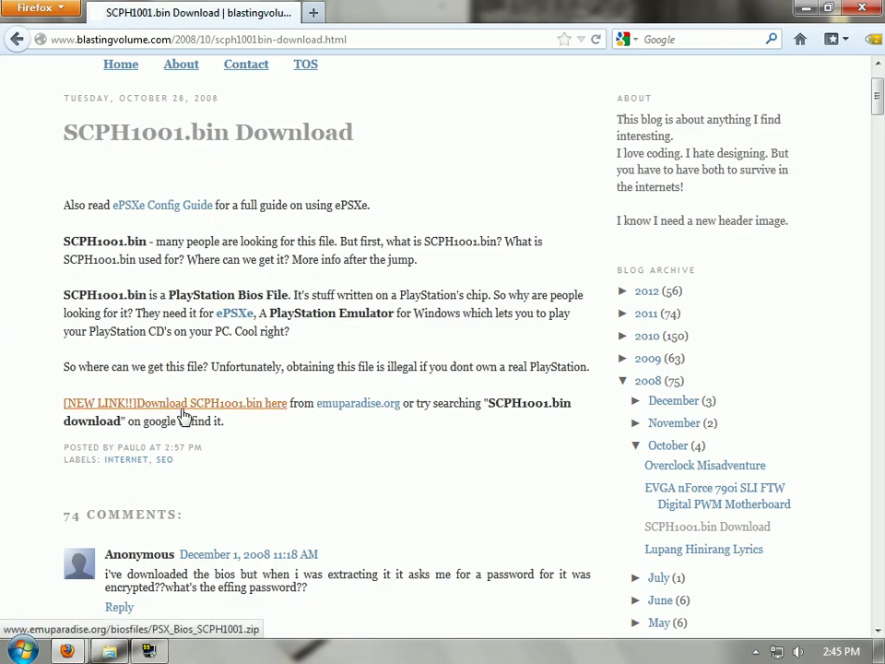
Step: Save PSX_Bios_SCPH1001.zip to the Desktop, then go back to the Google homepage
click(185, 406)
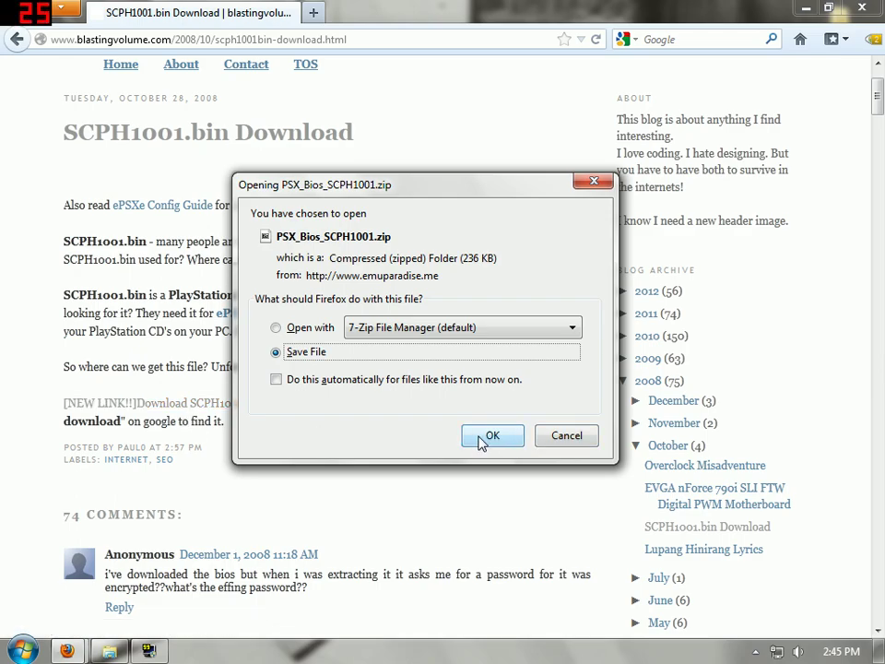
click(482, 441)
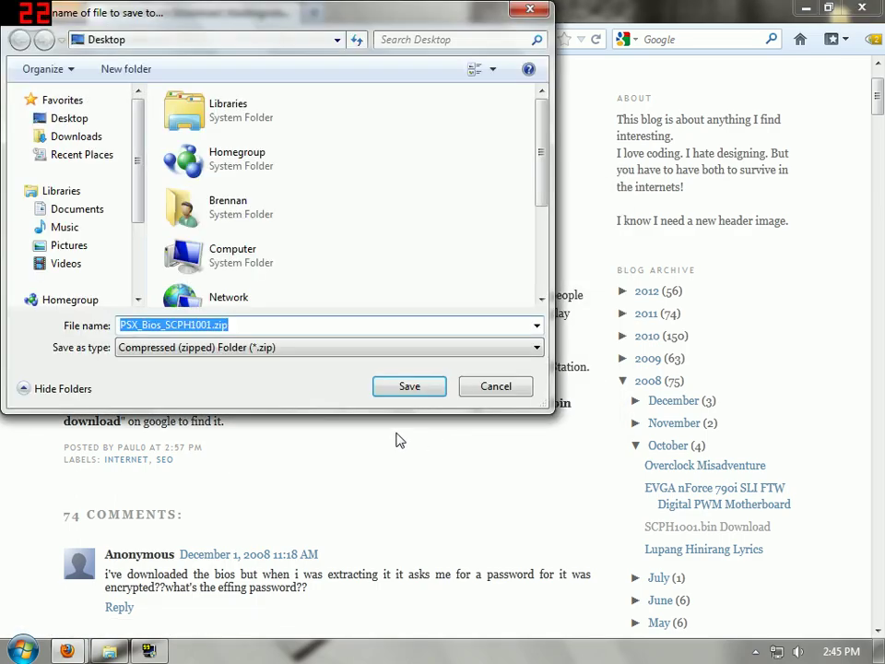
click(410, 387)
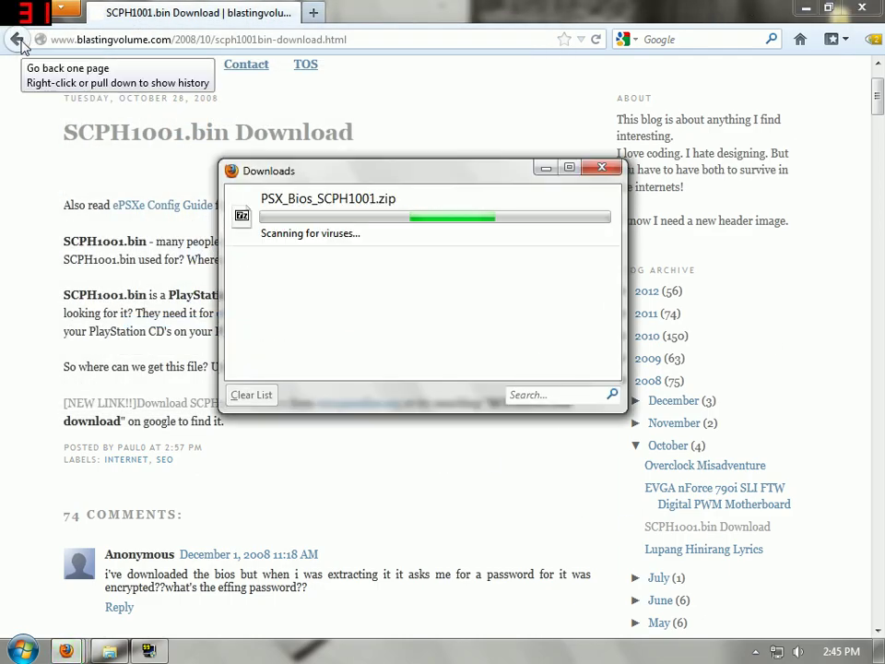
click(17, 40)
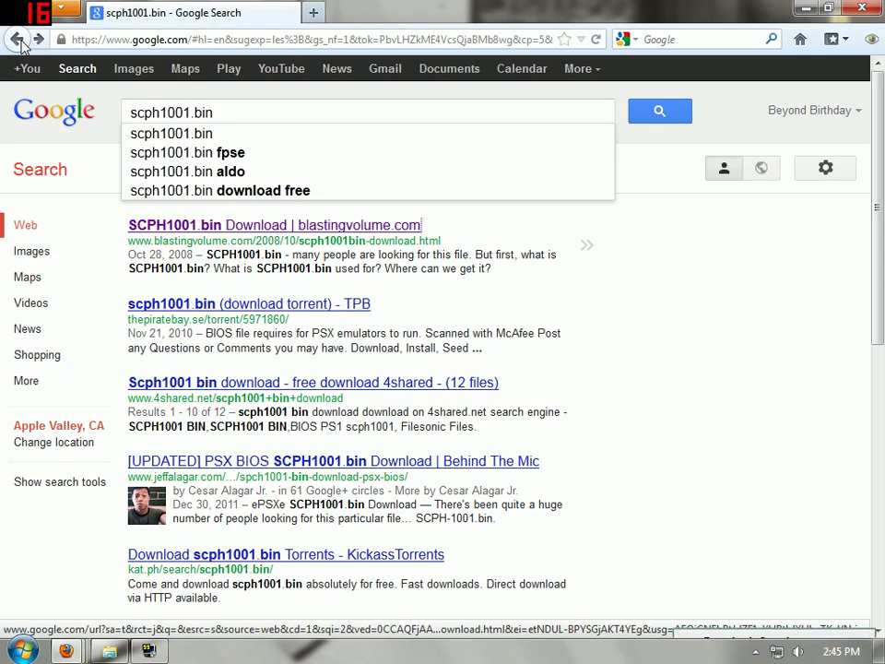
click(17, 41)
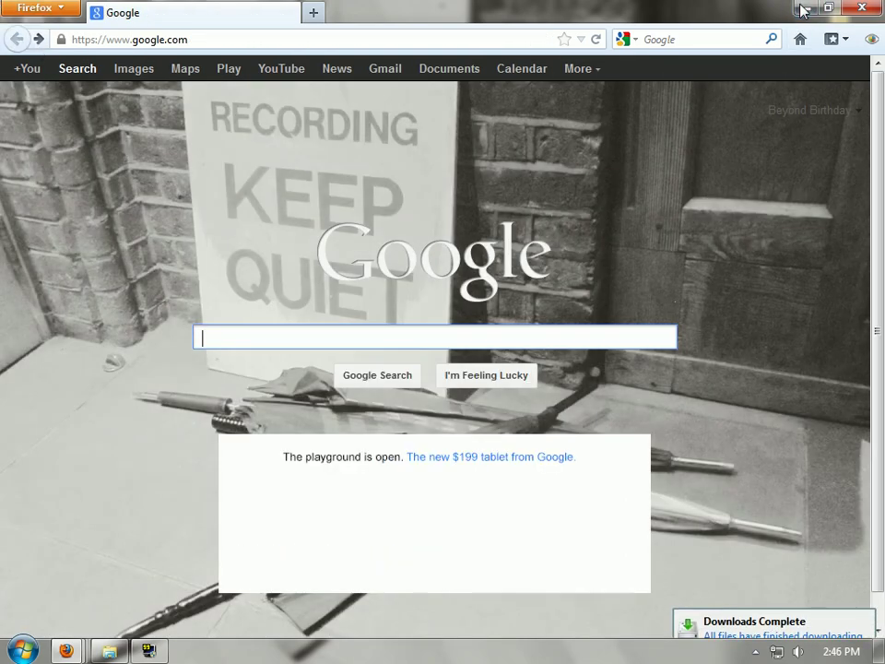
Step: Minimise Firefox and clear and close the Downloads list
click(806, 8)
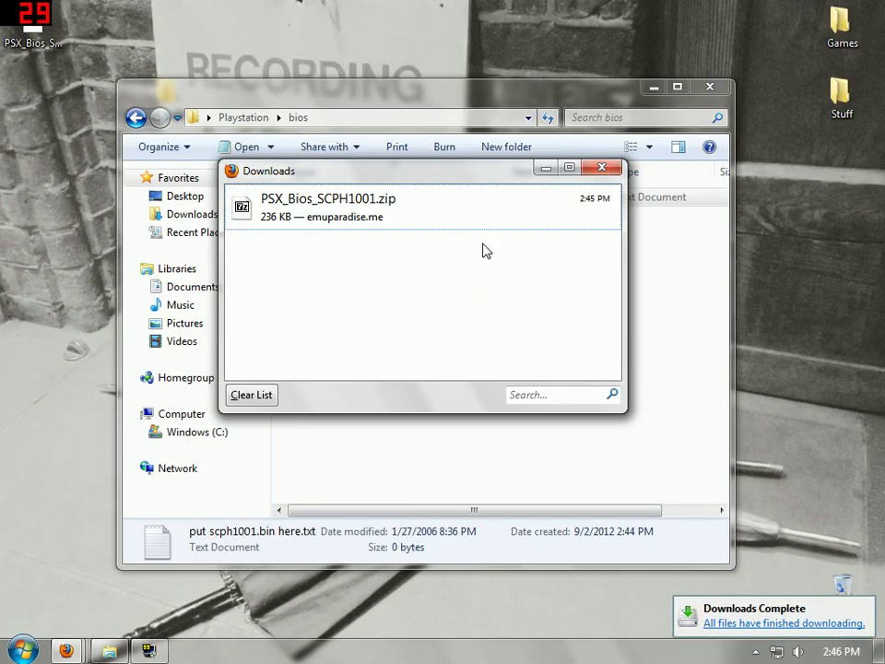
click(263, 396)
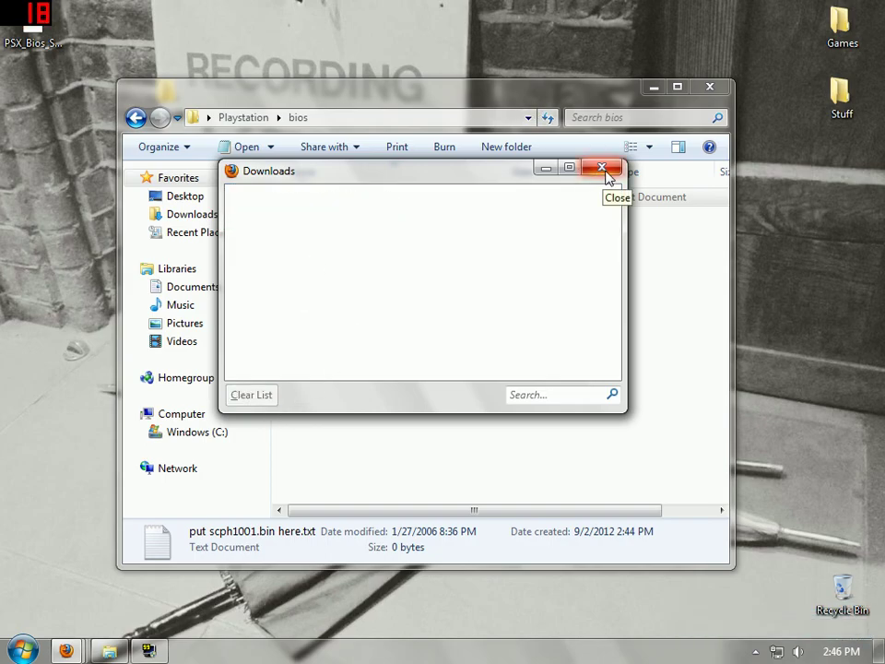
click(602, 169)
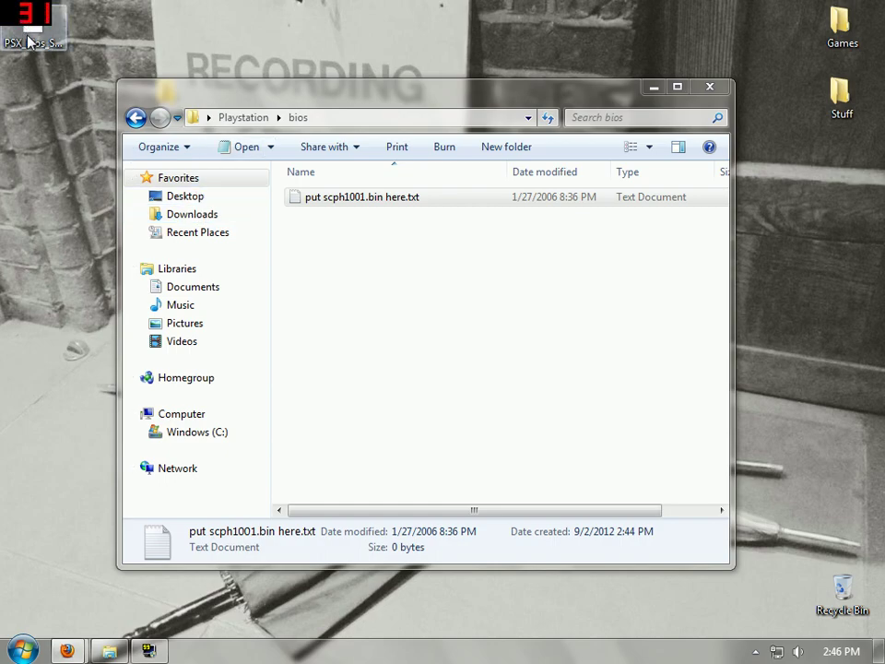
Step: Move the BIOS zip into the bios folder and extract SCPH1001.BIN there with 7-Zip
drag(32, 42, 404, 389)
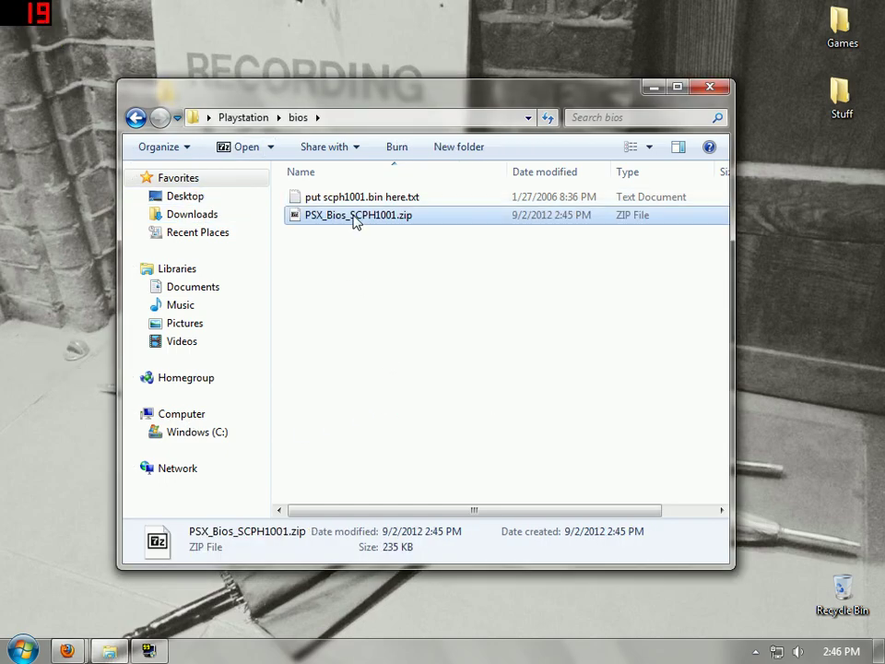
double_click(358, 222)
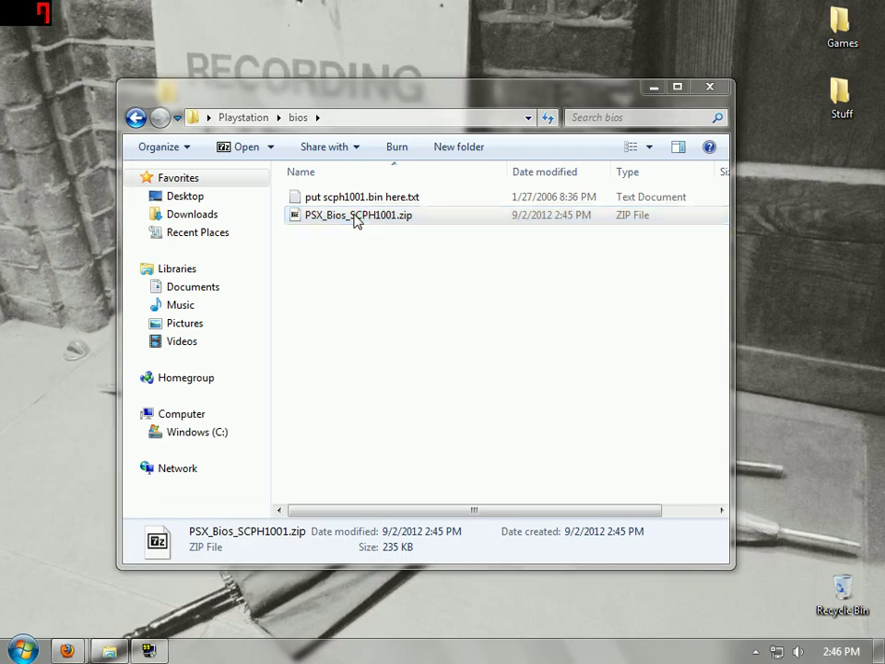
click(201, 187)
click(185, 114)
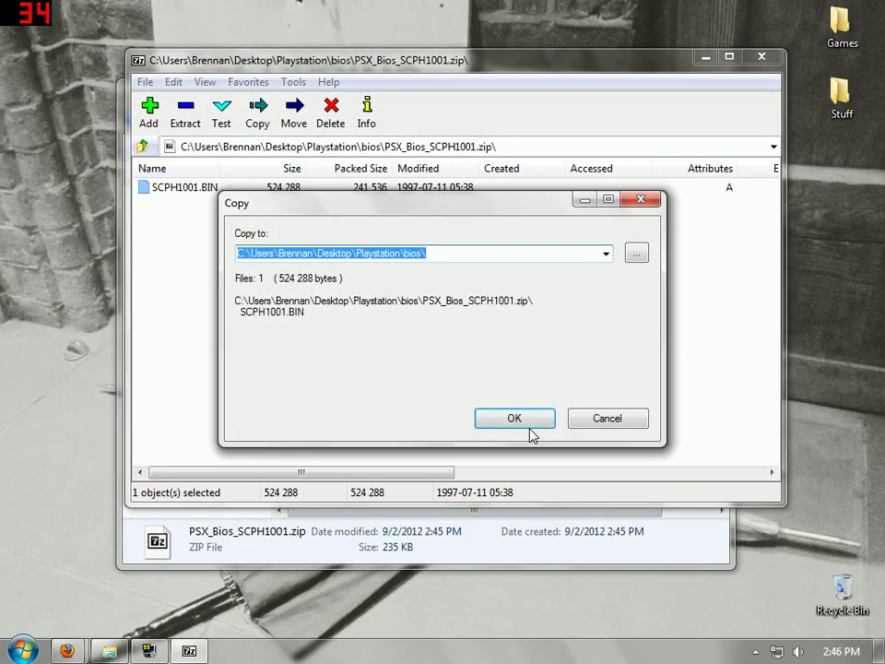
click(517, 417)
click(772, 66)
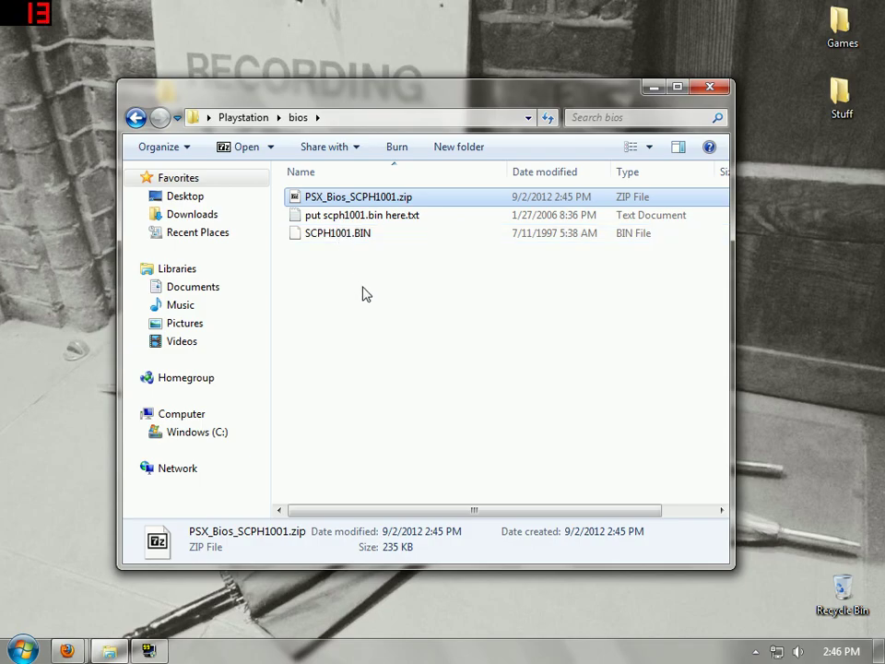
Step: Delete the BIOS zip, empty the Recycle Bin, and go up to the Playstation folder
right_click(344, 199)
click(414, 483)
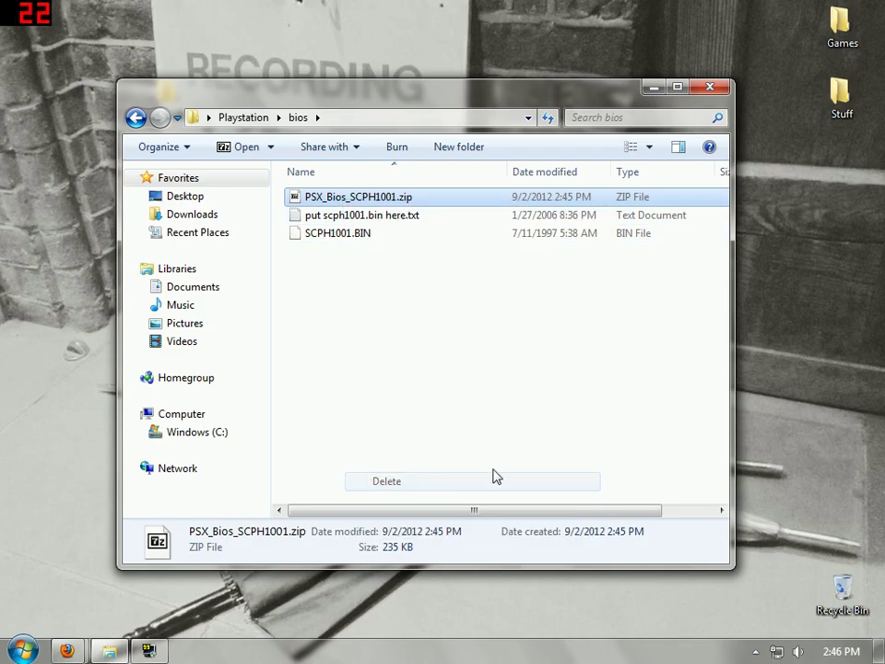
click(512, 398)
right_click(841, 588)
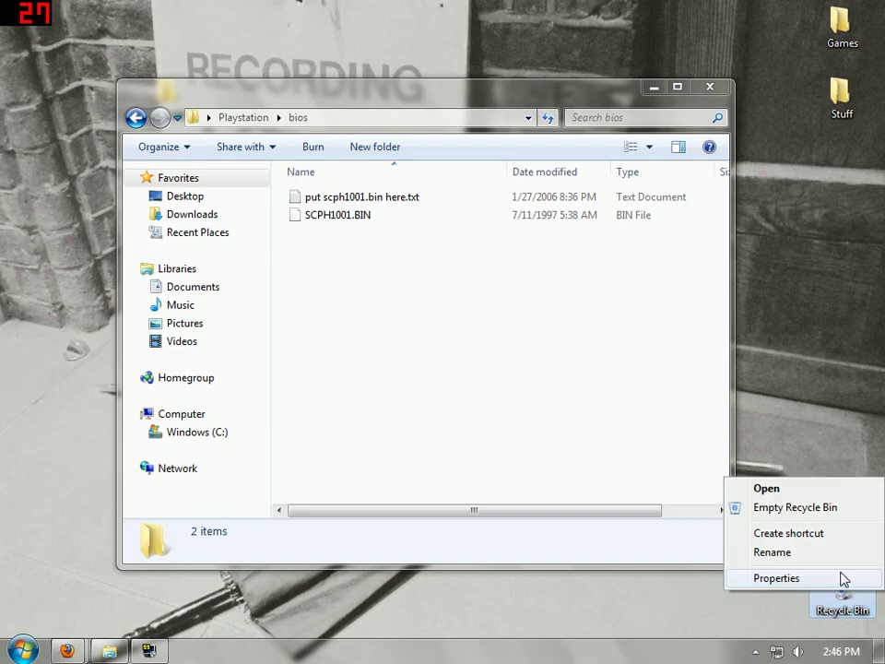
click(816, 508)
click(544, 401)
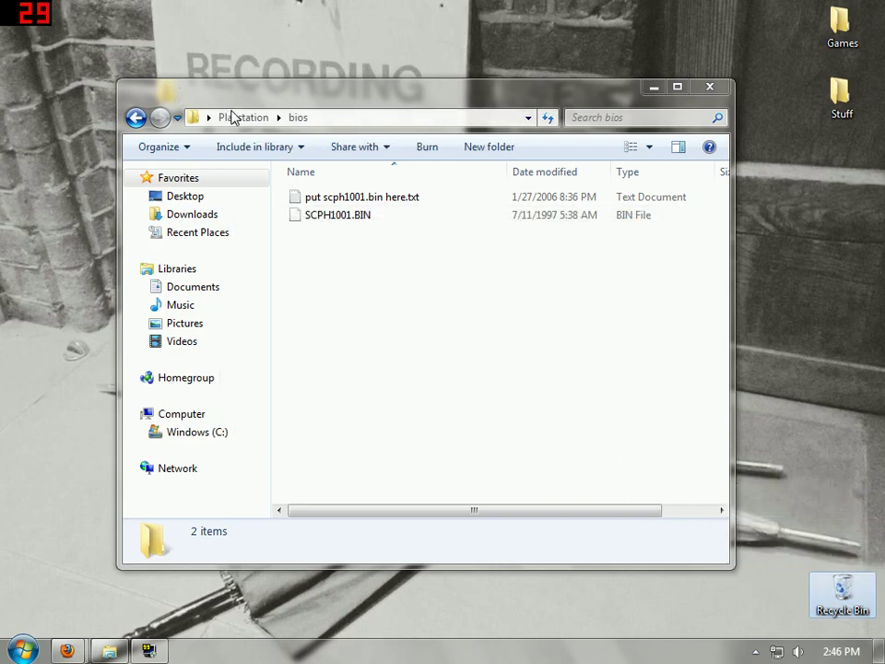
click(247, 120)
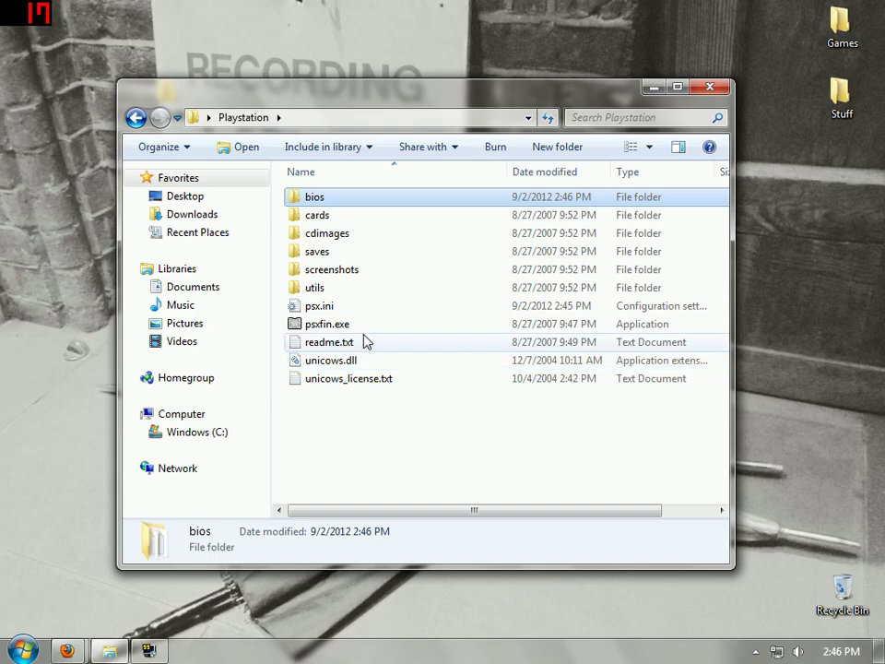
Step: Relaunch psxfin.exe, accept the language choice, and adjust the system volume
double_click(359, 326)
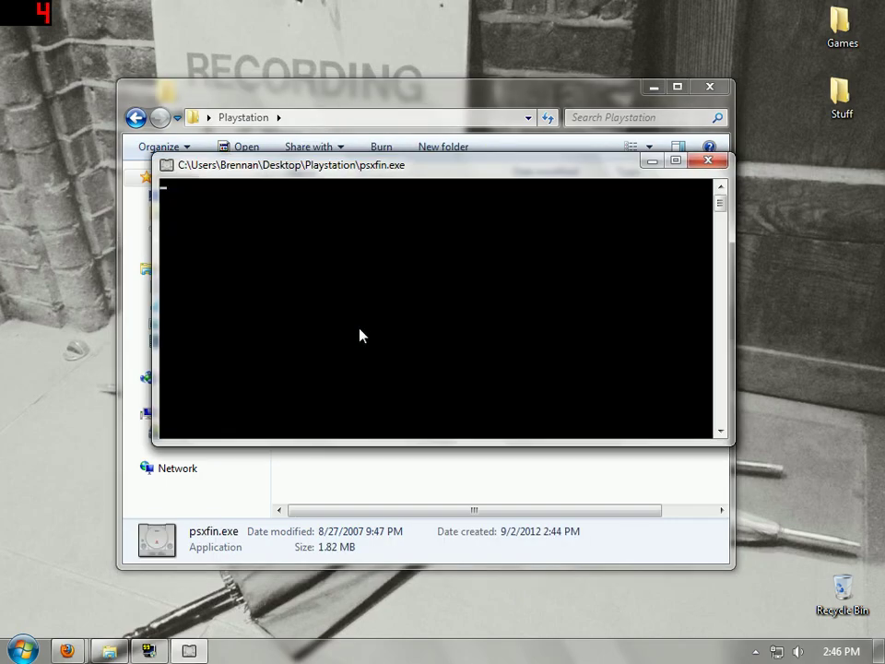
click(400, 357)
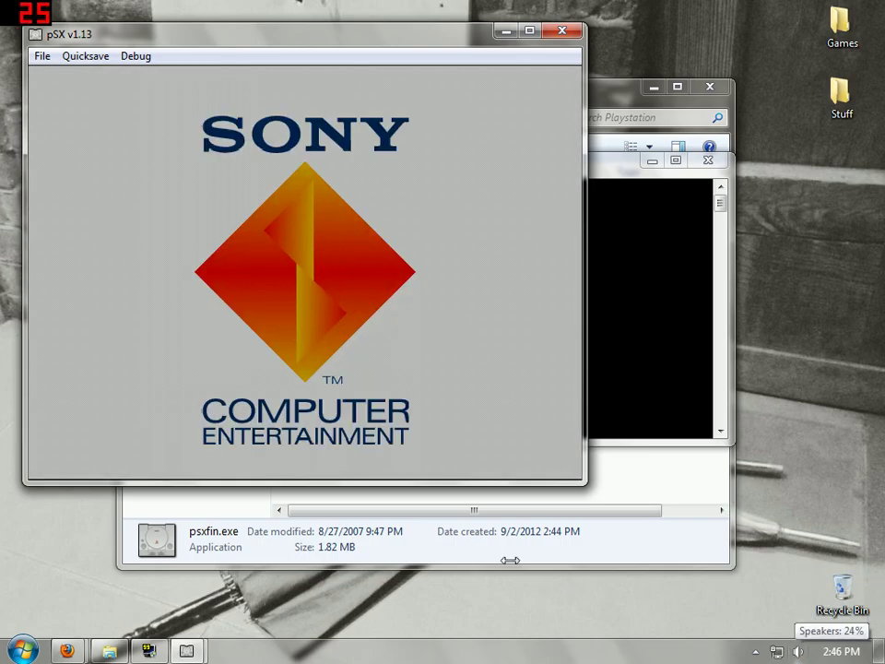
click(799, 651)
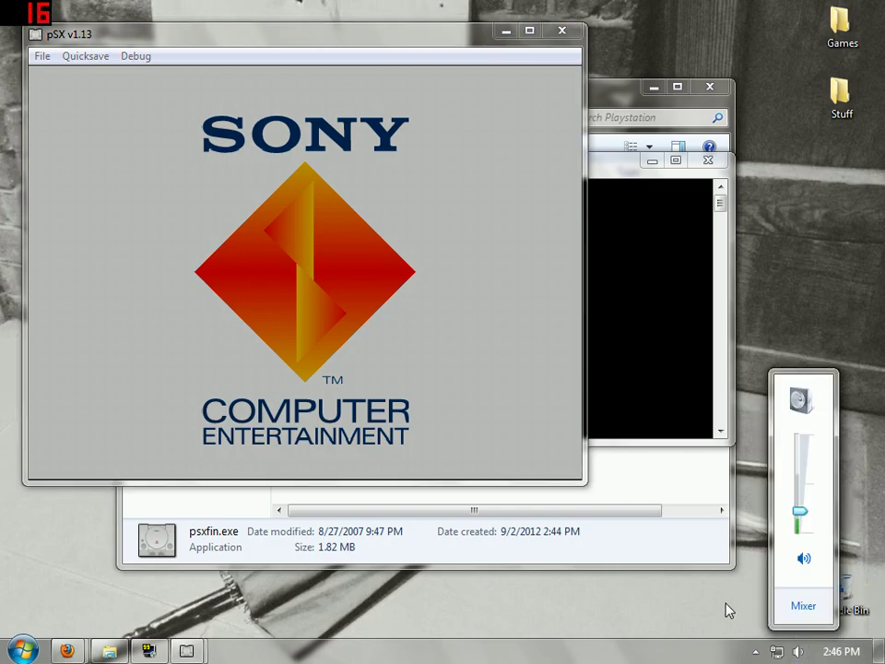
scroll(728, 609, down, 4)
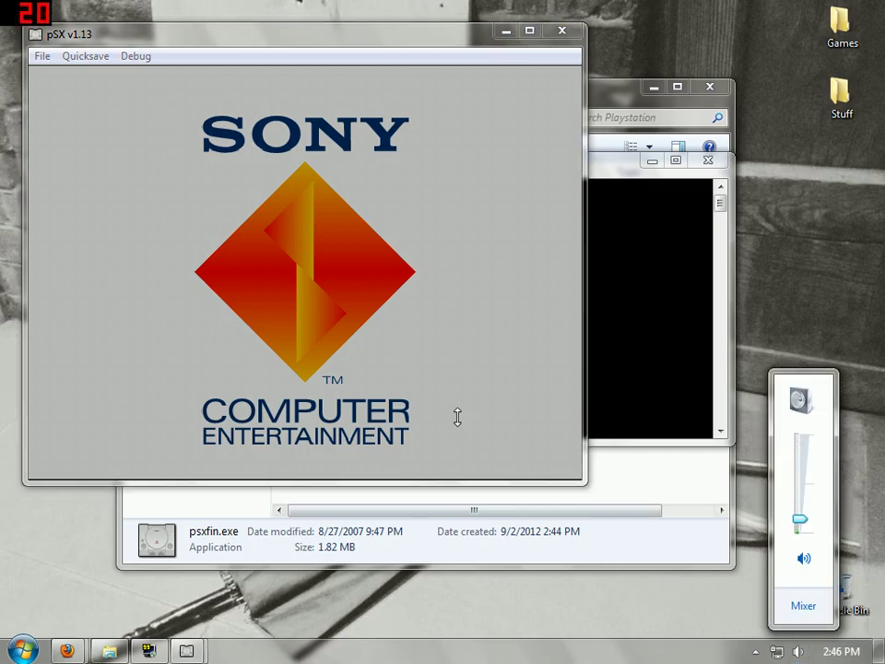
Step: Set FRAPS movie capture to 30 fps and minimise the FRAPS window
click(151, 650)
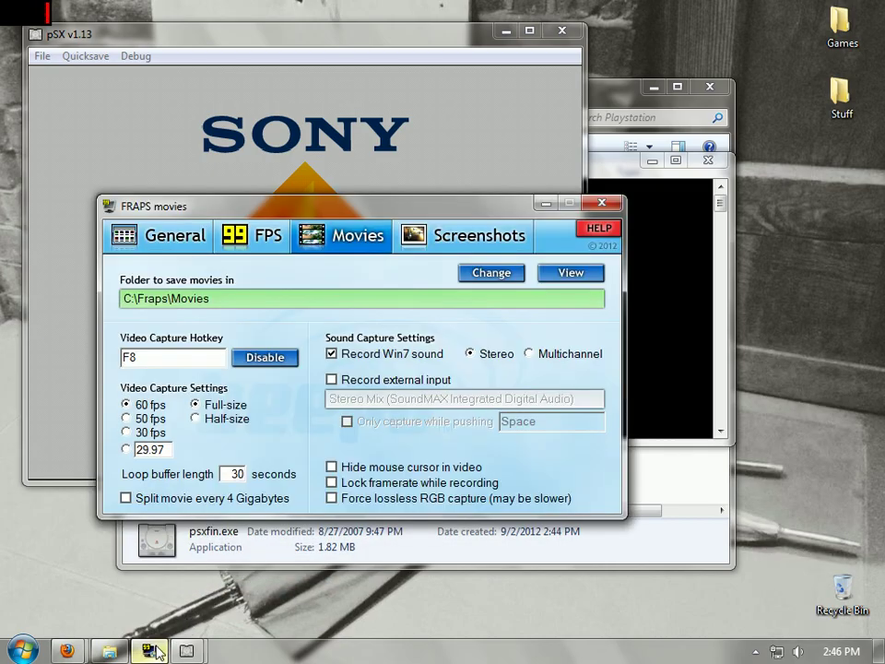
click(129, 432)
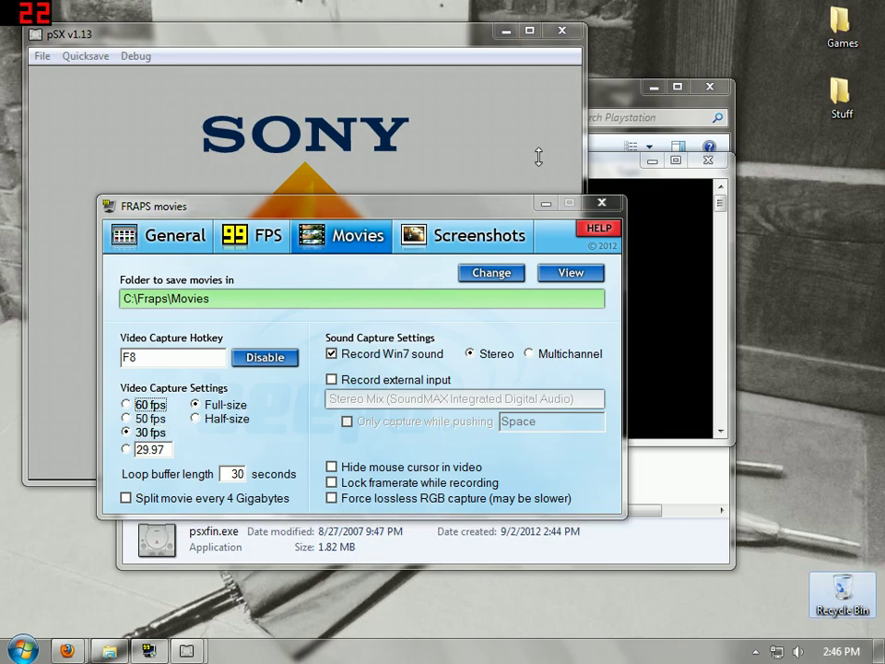
click(546, 203)
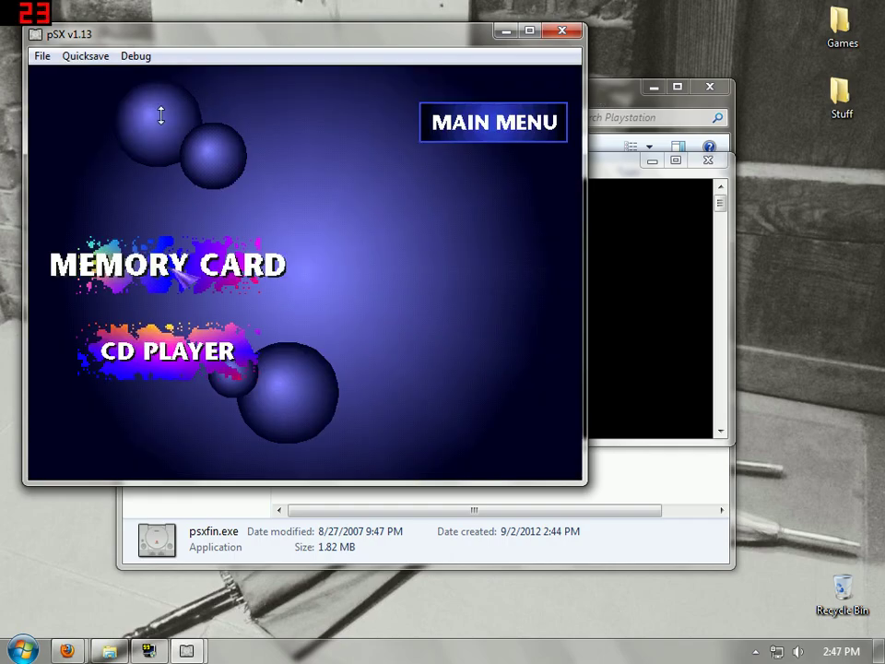
click(42, 56)
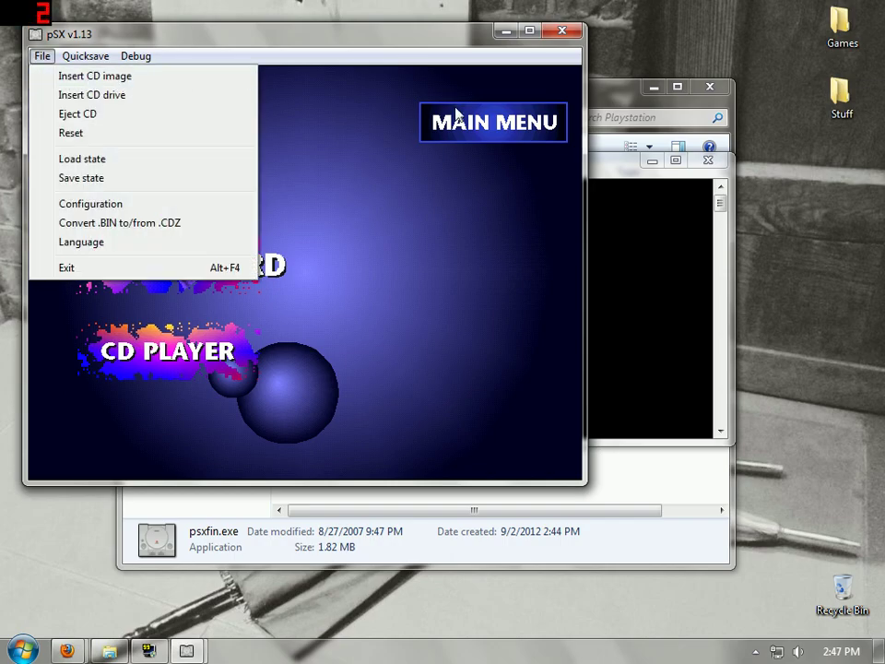
click(429, 162)
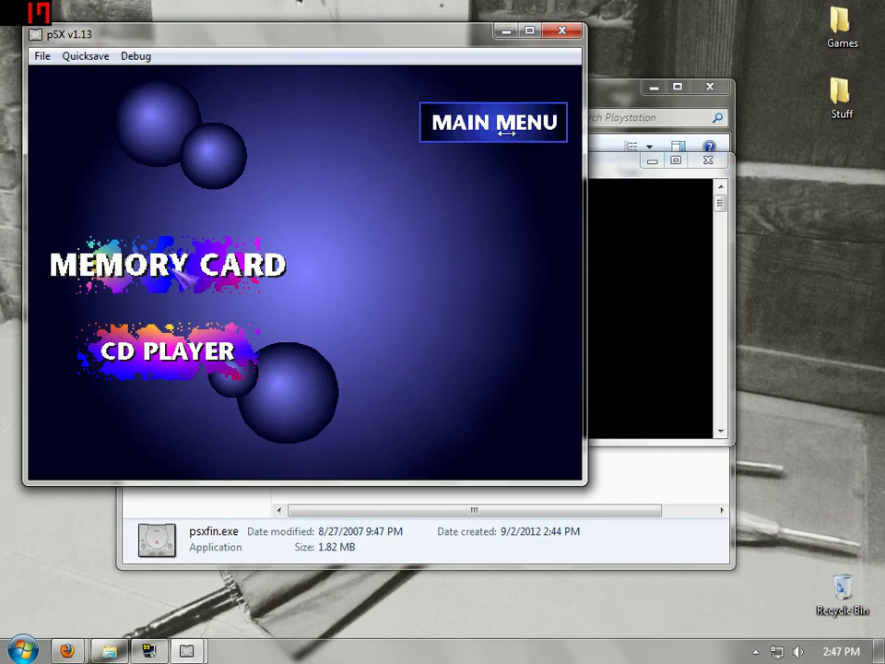
mouse_move(67, 651)
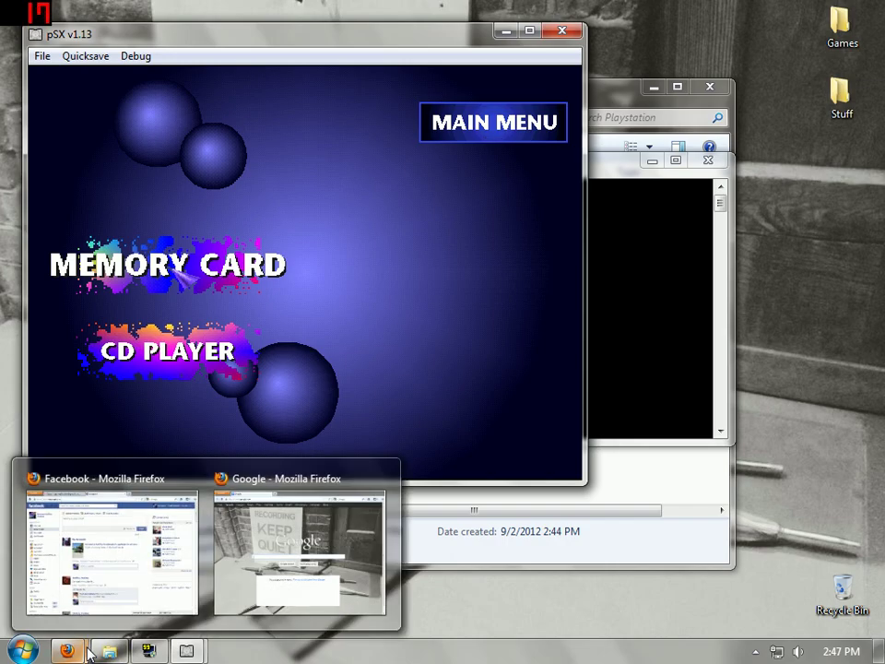
Step: Bring Firefox forward and load the romhustler.net site
click(220, 562)
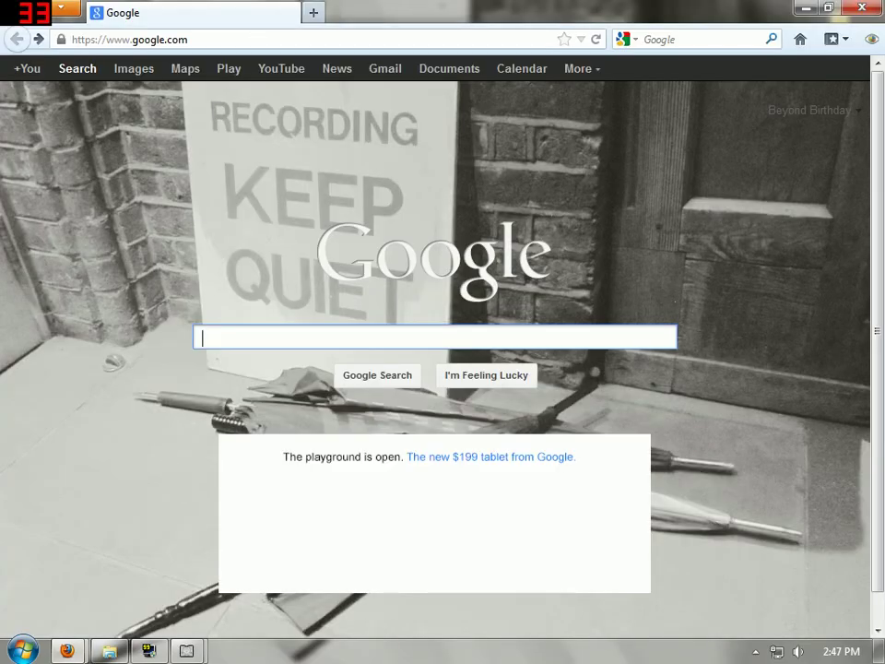
click(129, 39)
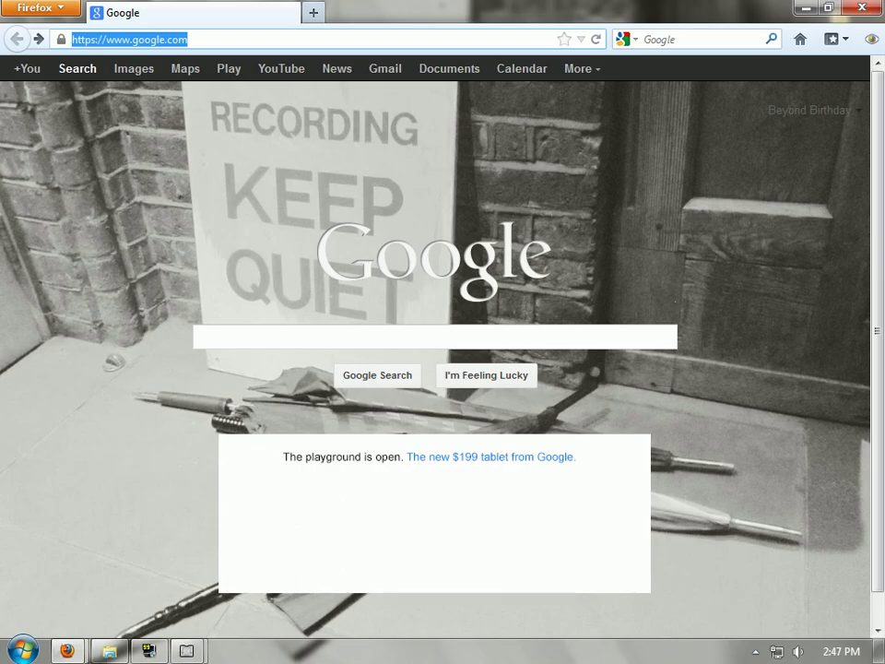
text(romhustler.net/)
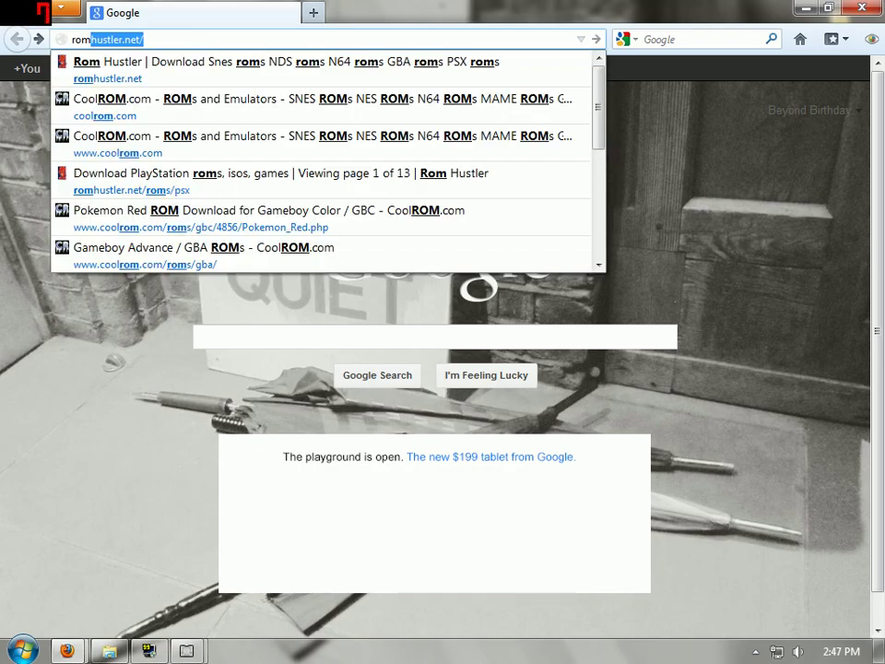
key(Return)
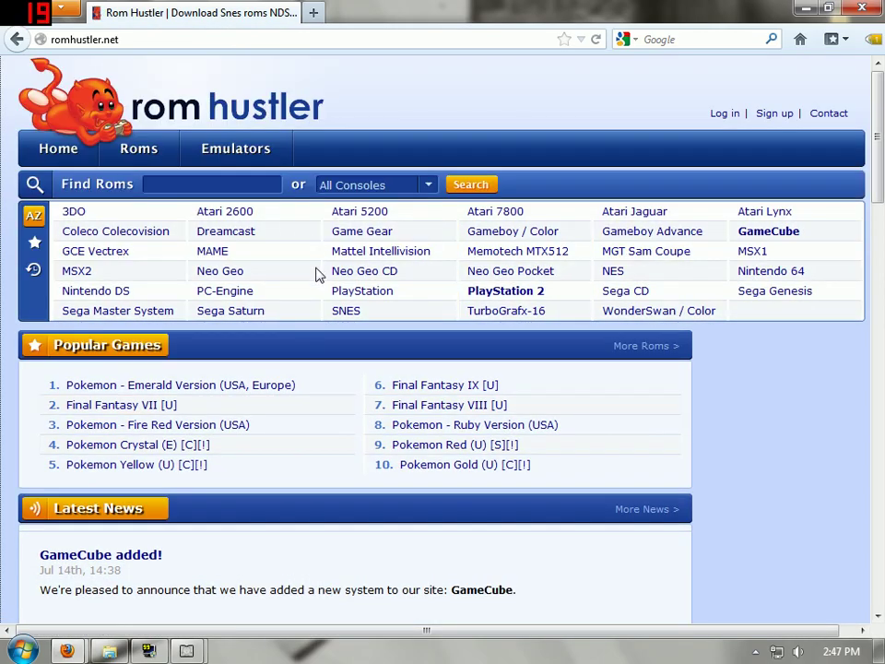
Step: Open Rom Hustler's PlayStation ROM section
drag(295, 395, 259, 369)
click(246, 365)
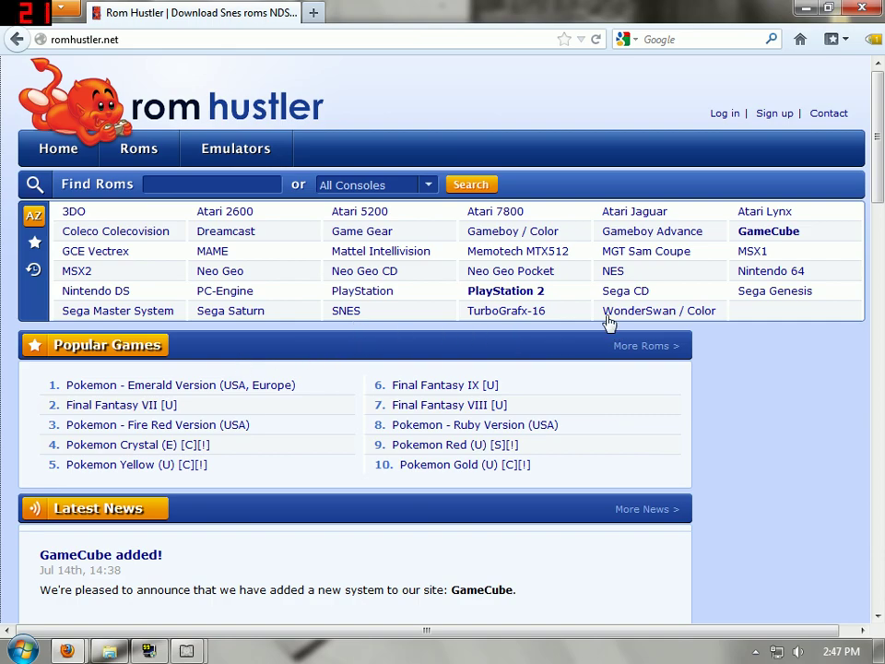
drag(331, 293, 394, 293)
click(352, 297)
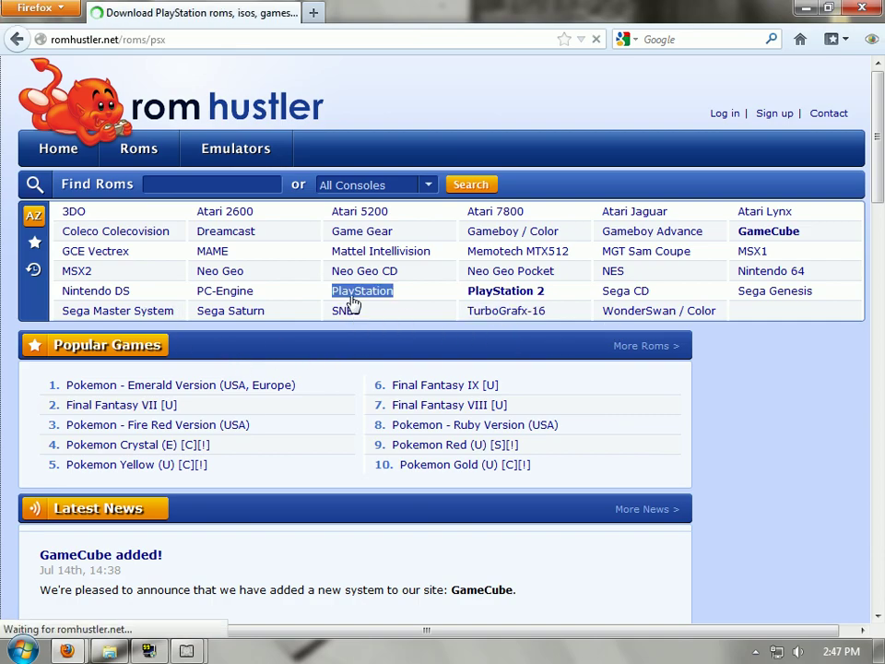
scroll(266, 378, down, 10)
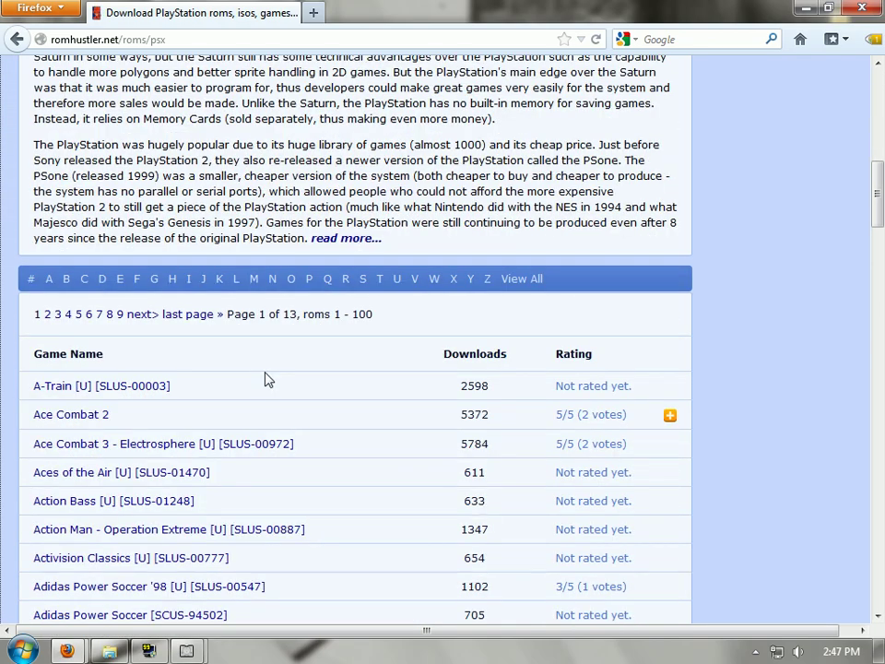
click(40, 287)
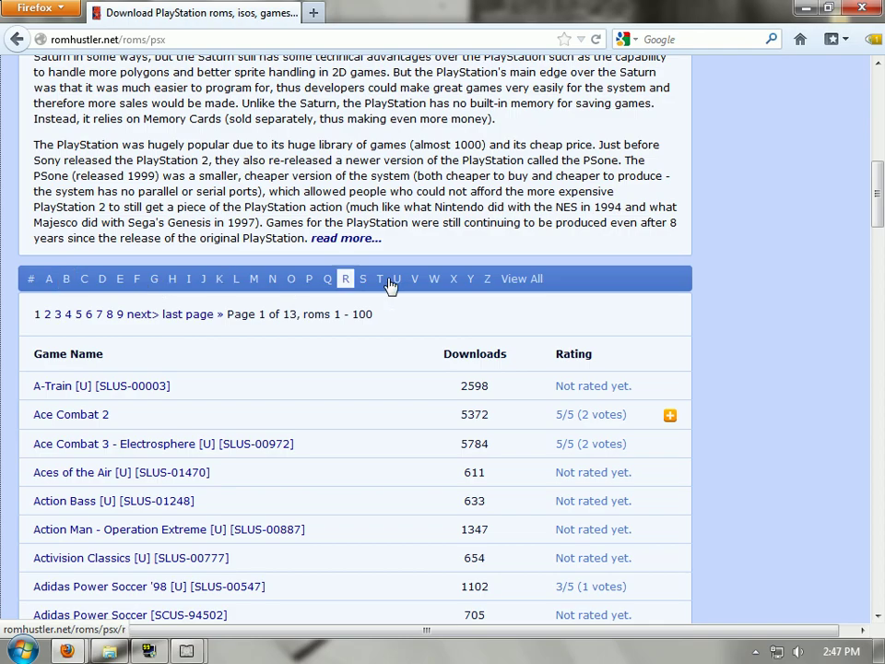
scroll(465, 290, up, 5)
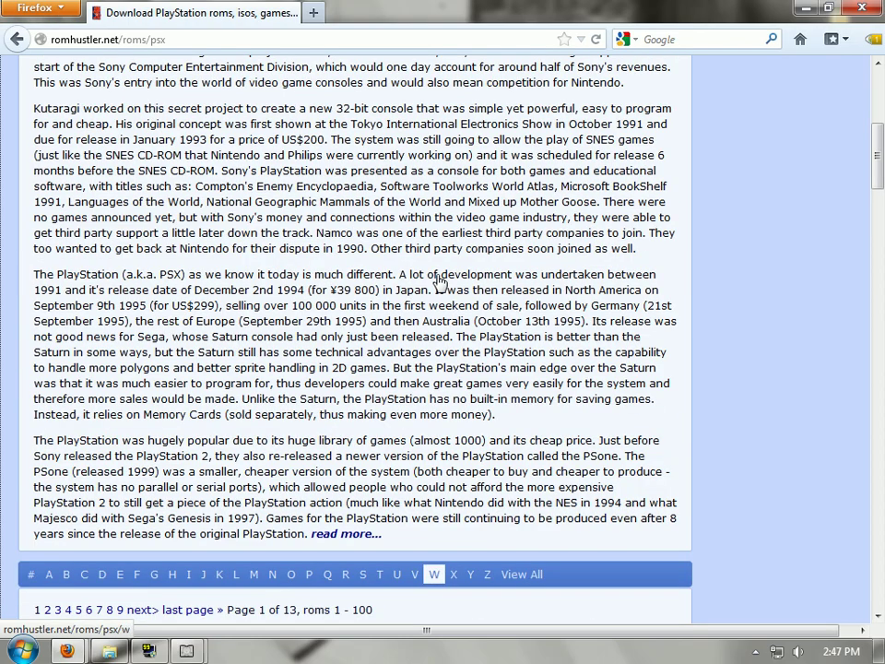
scroll(465, 290, down, 4)
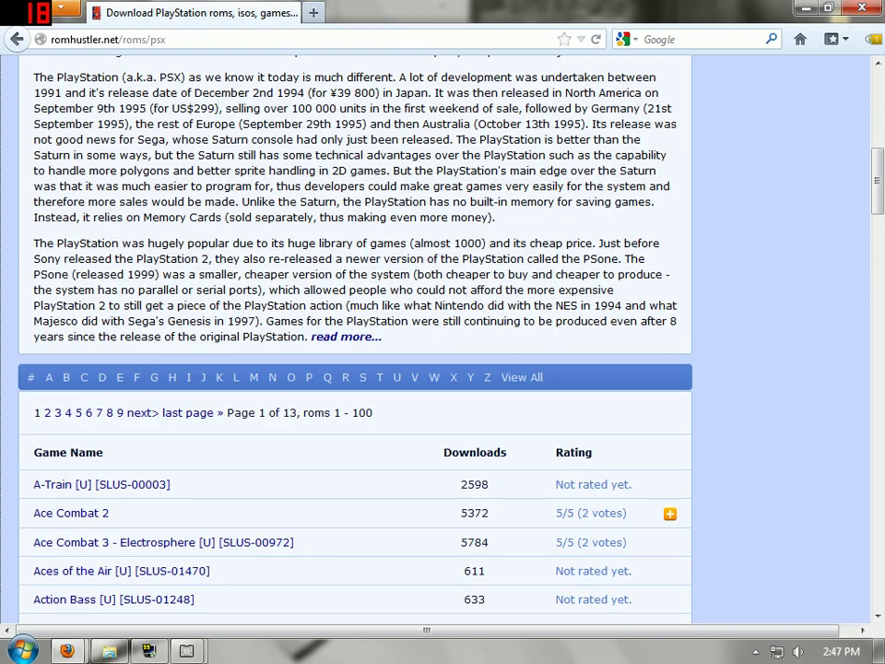
Step: Filter the PlayStation list to titles starting with R and scroll to Resident Evil
click(347, 378)
scroll(350, 382, down, 10)
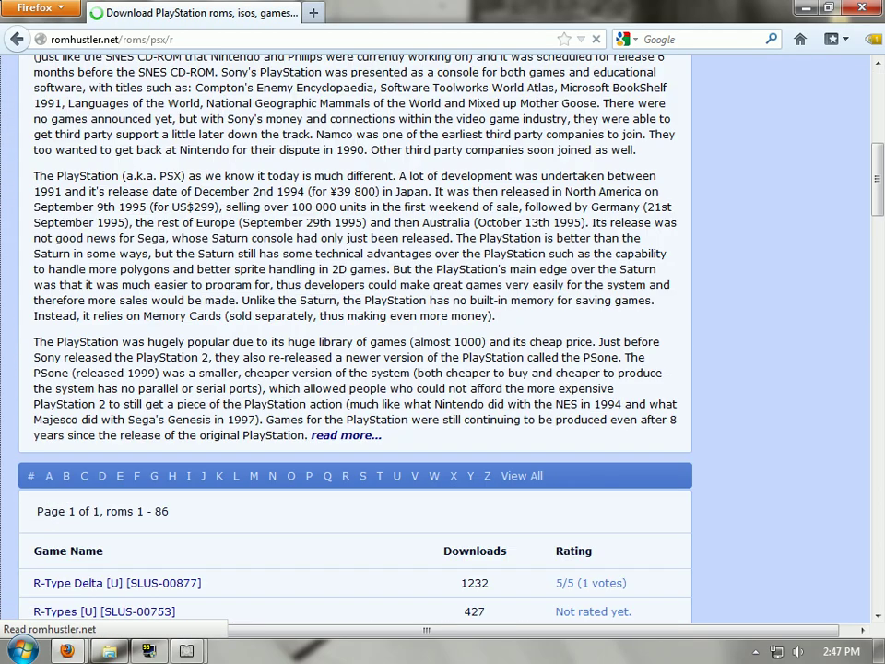
scroll(291, 486, down, 8)
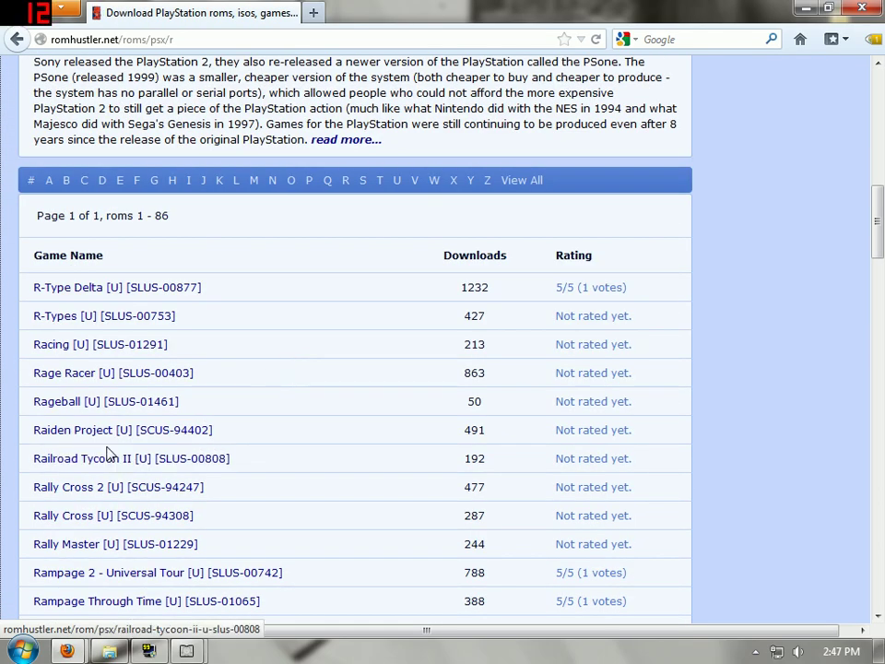
click(114, 456)
scroll(123, 460, down, 12)
click(119, 457)
click(111, 471)
scroll(111, 471, down, 4)
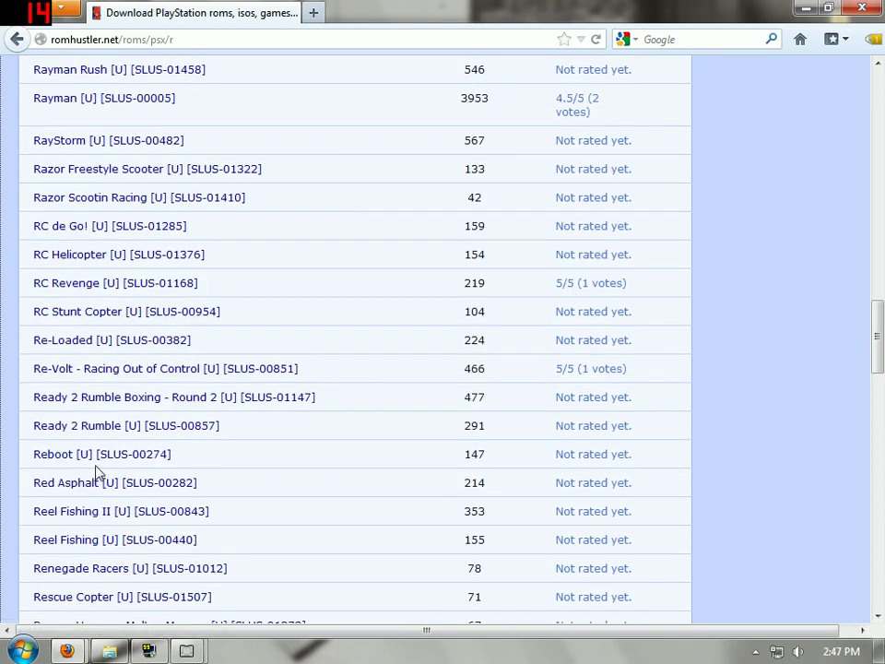
scroll(98, 473, down, 4)
click(138, 459)
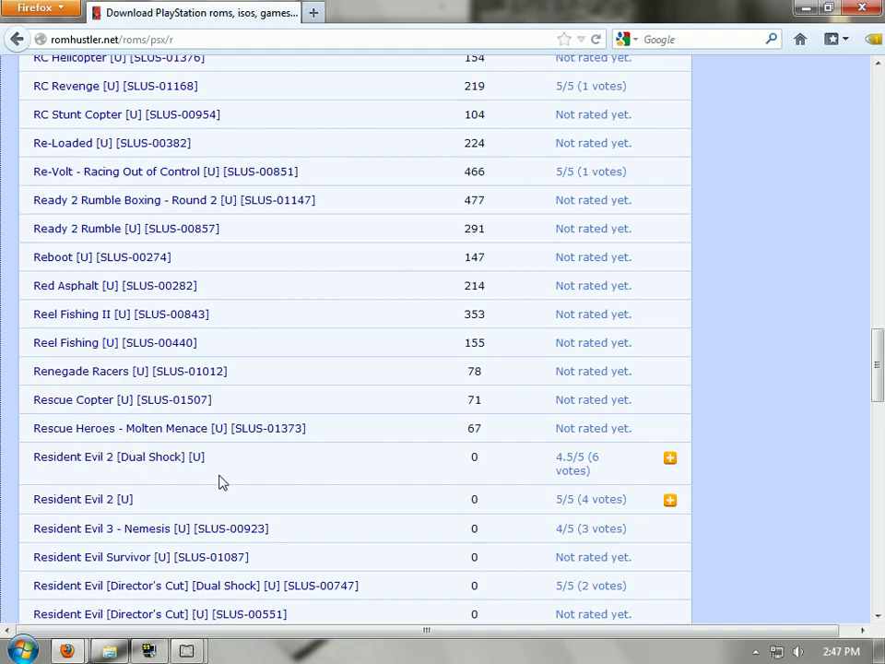
scroll(222, 482, down, 2)
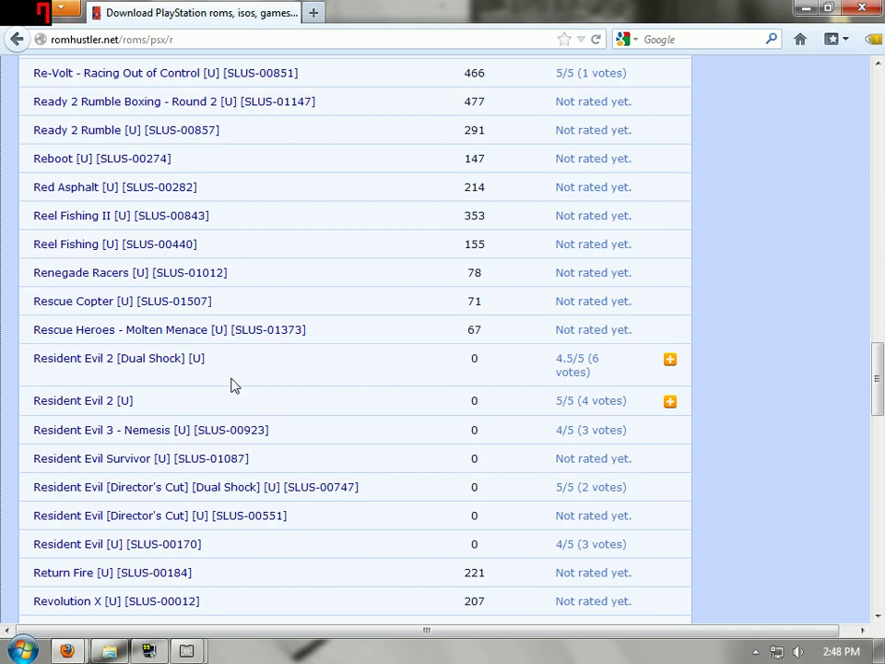
Step: Open the Resident Evil [U] [SLUS-00170] page, showing its download is disabled, and select the address bar
click(168, 546)
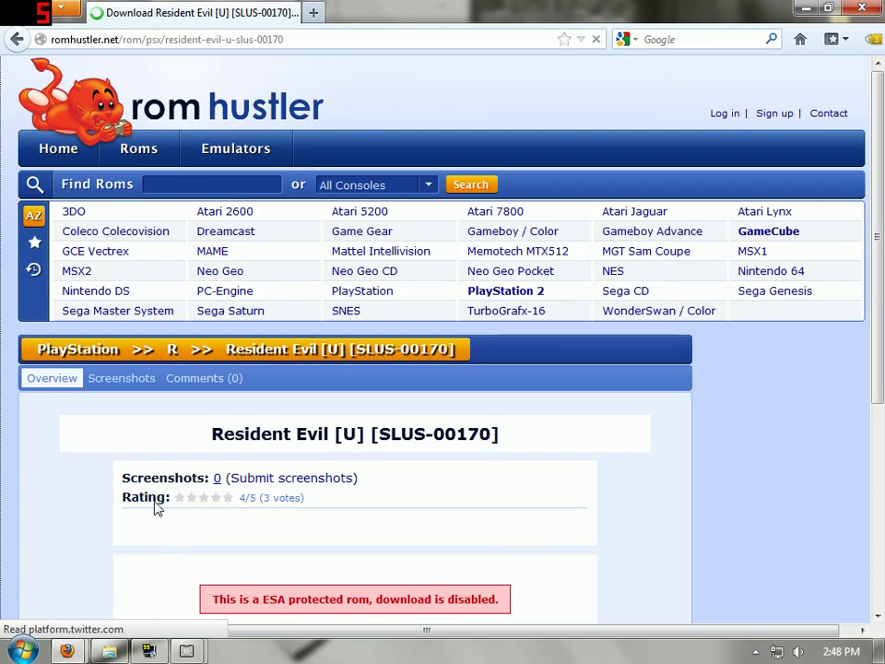
scroll(97, 465, down, 2)
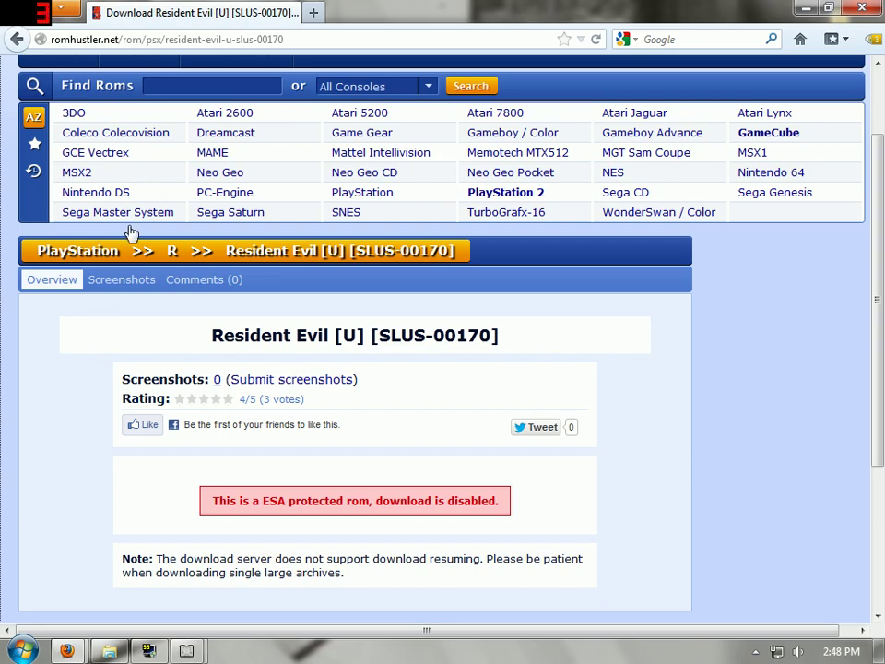
click(197, 39)
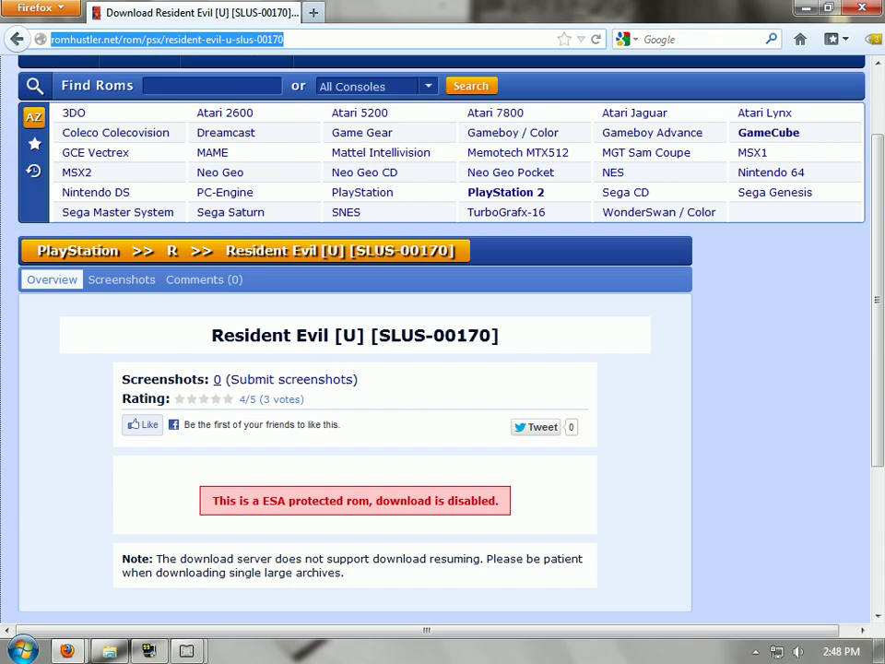
Step: Go to google.com and search for 'resident evil 1 iso'
text(google.com/)
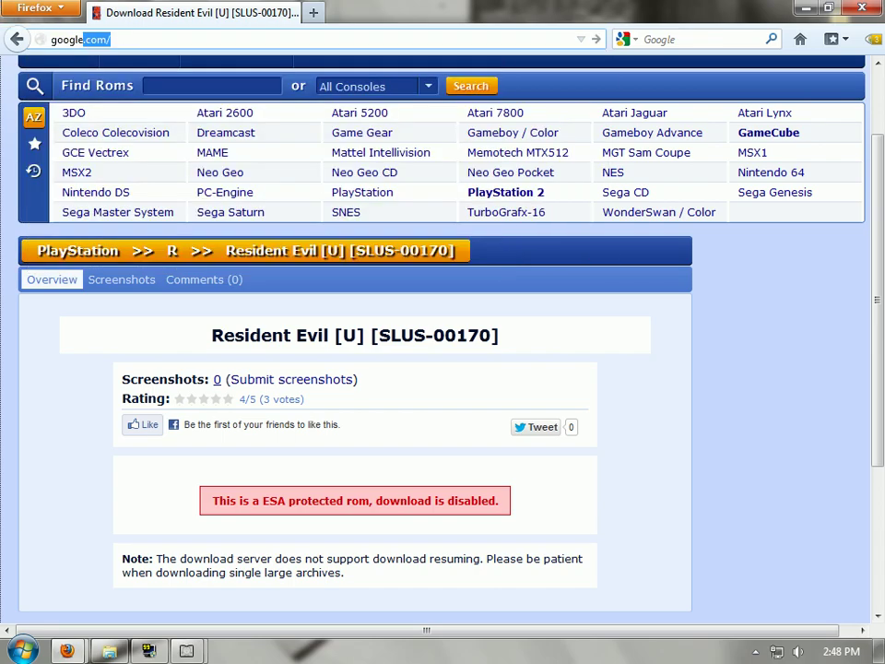
key(Return)
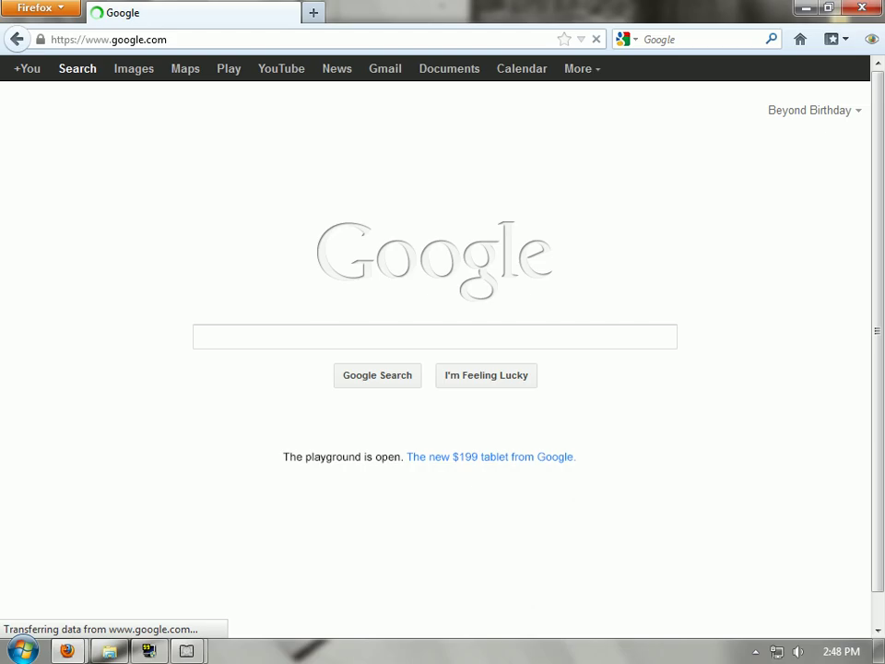
text(resid)
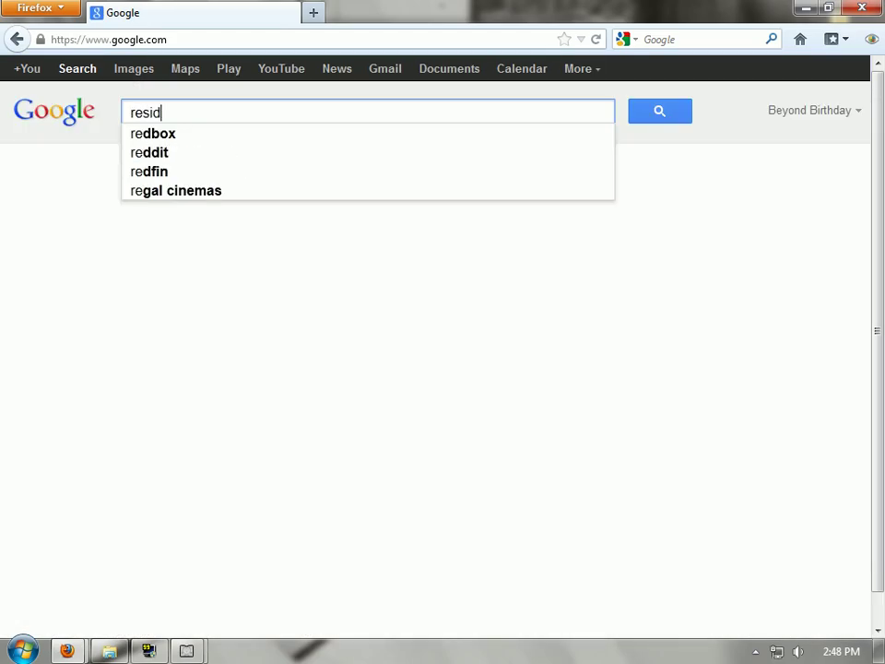
text(ent evil)
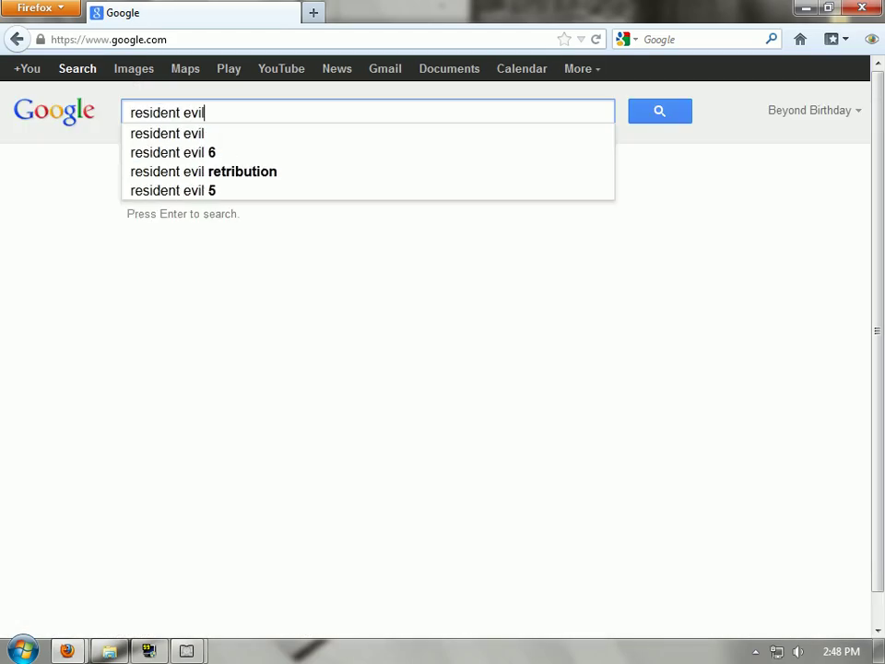
text( 1 iso)
key(Return)
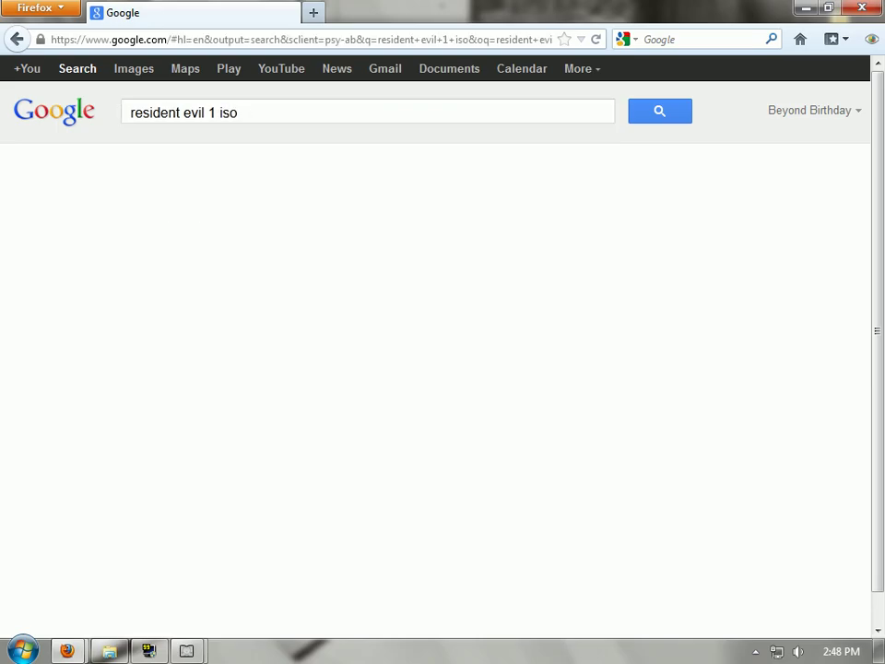
Step: Open the Emuparadise Resident Evil 1 ISO result and scroll to its Direct Download Links
click(284, 226)
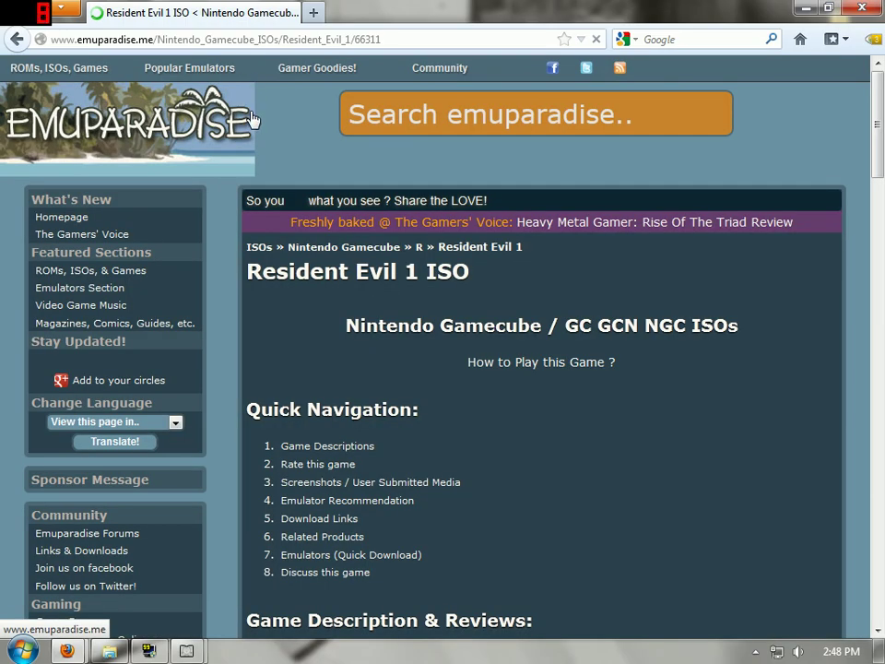
mouse_move(249, 124)
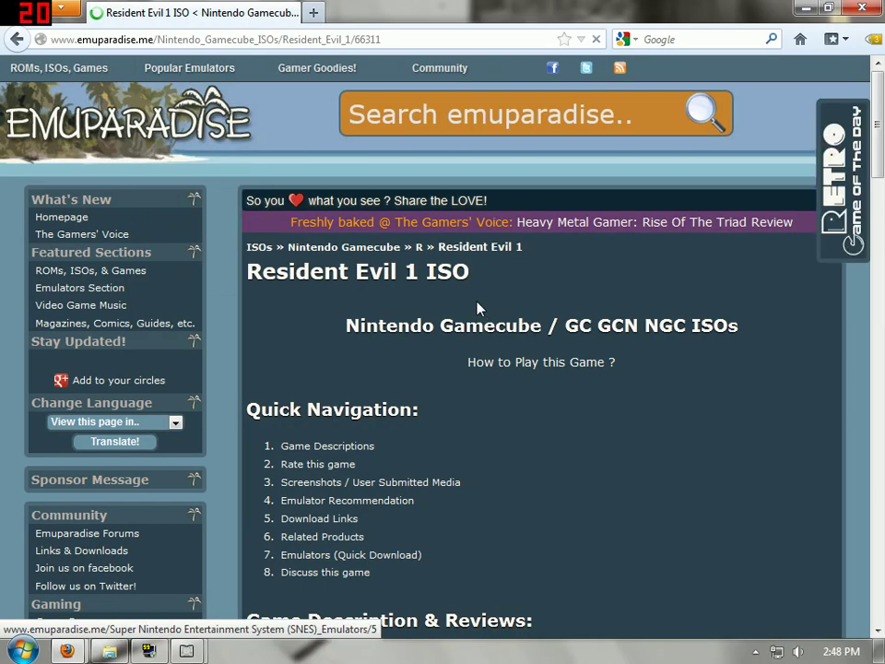
scroll(476, 308, down, 4)
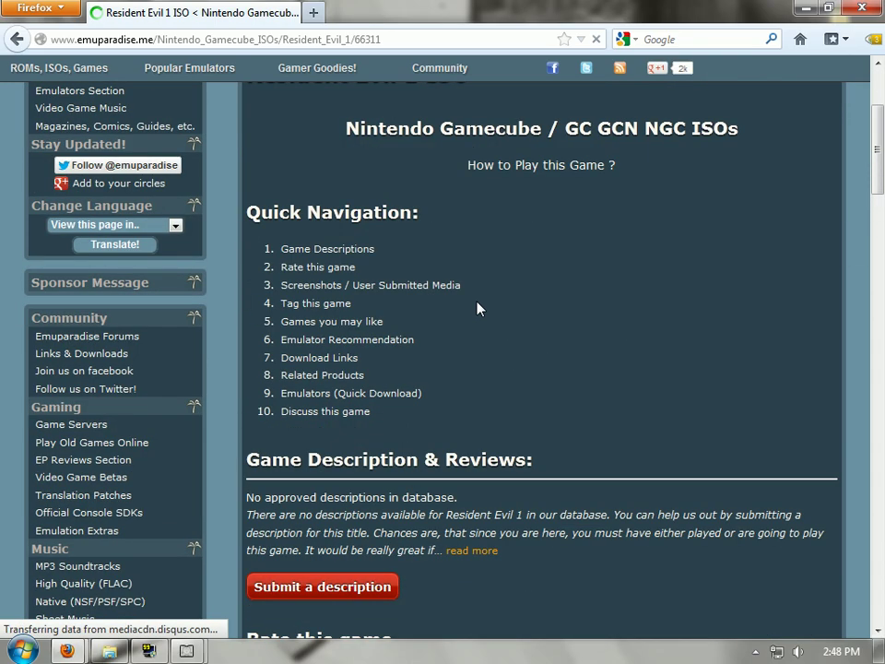
scroll(477, 308, down, 8)
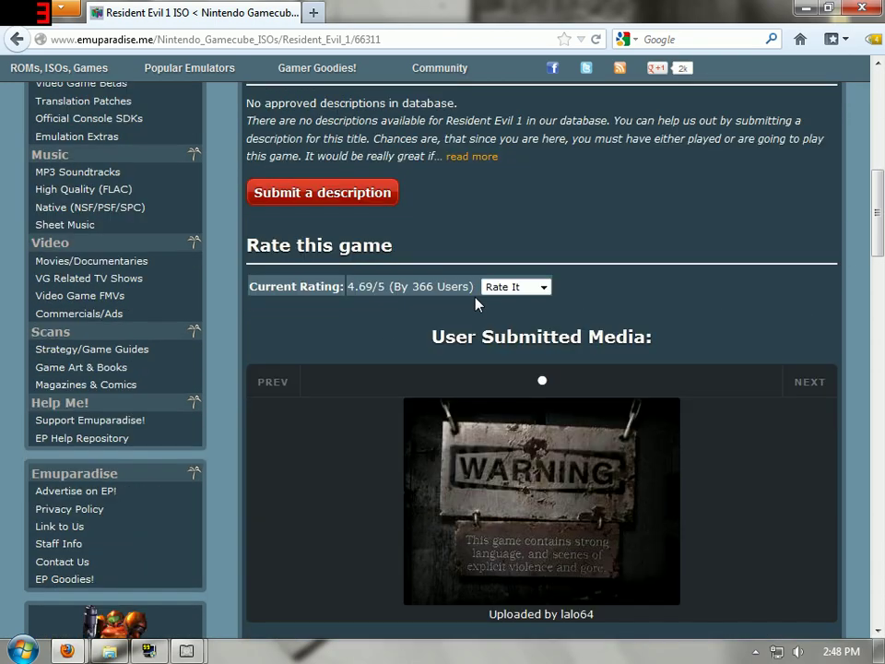
scroll(385, 322, down, 6)
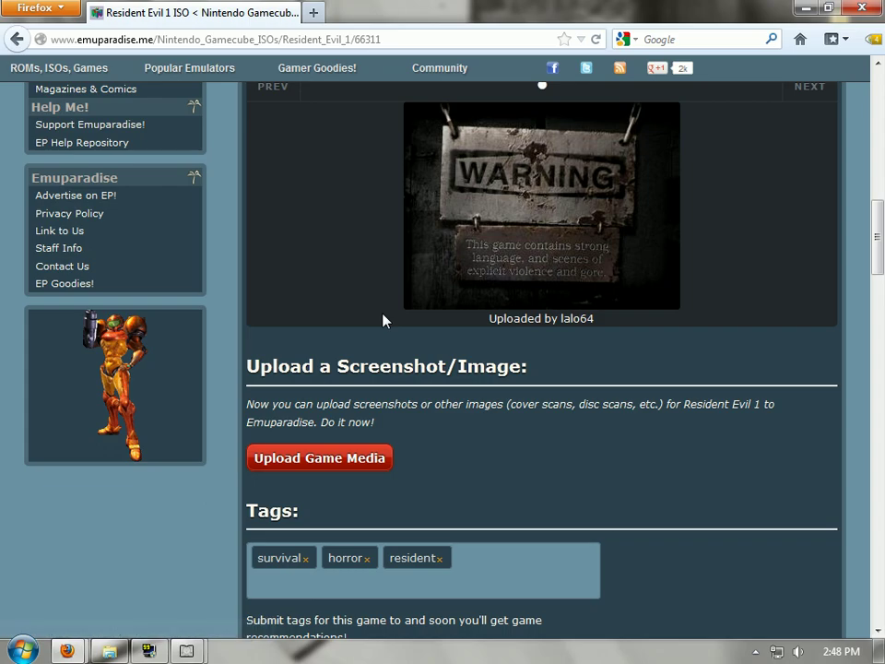
scroll(385, 322, down, 10)
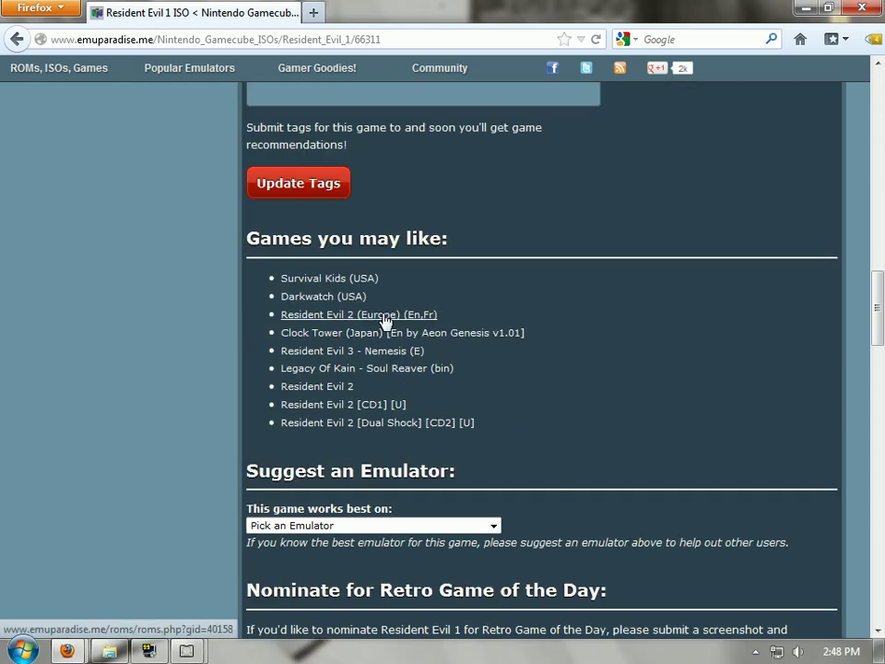
scroll(386, 320, down, 6)
scroll(385, 320, down, 8)
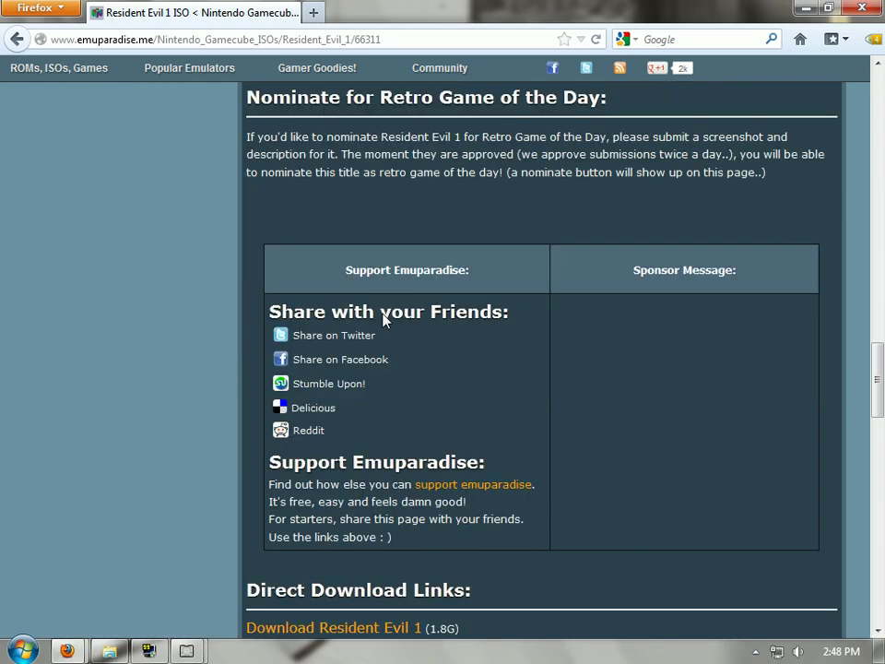
scroll(411, 385, down, 2)
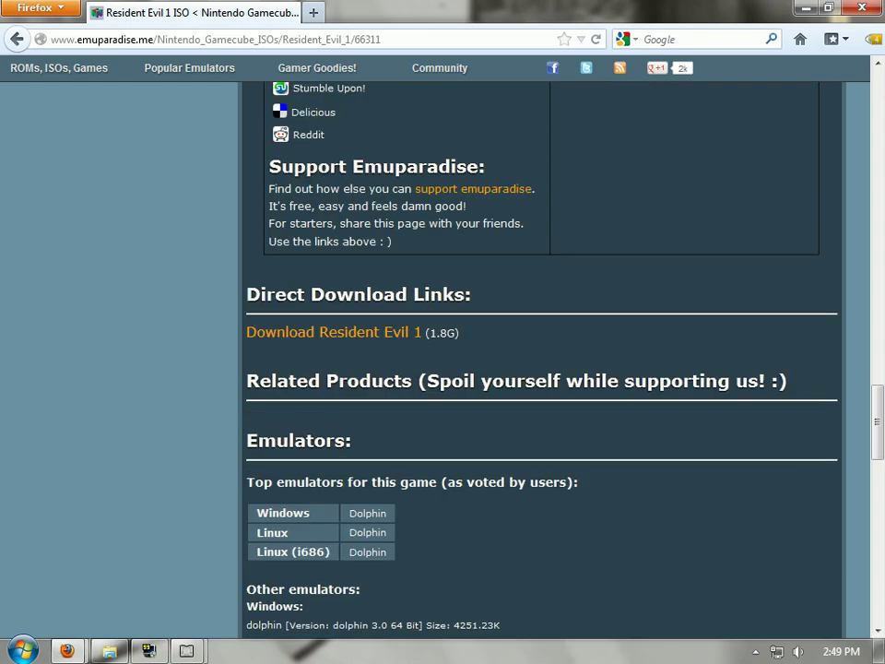
Step: Open the Resident Evil 1 download page and refresh the CAPTCHA twice
click(397, 342)
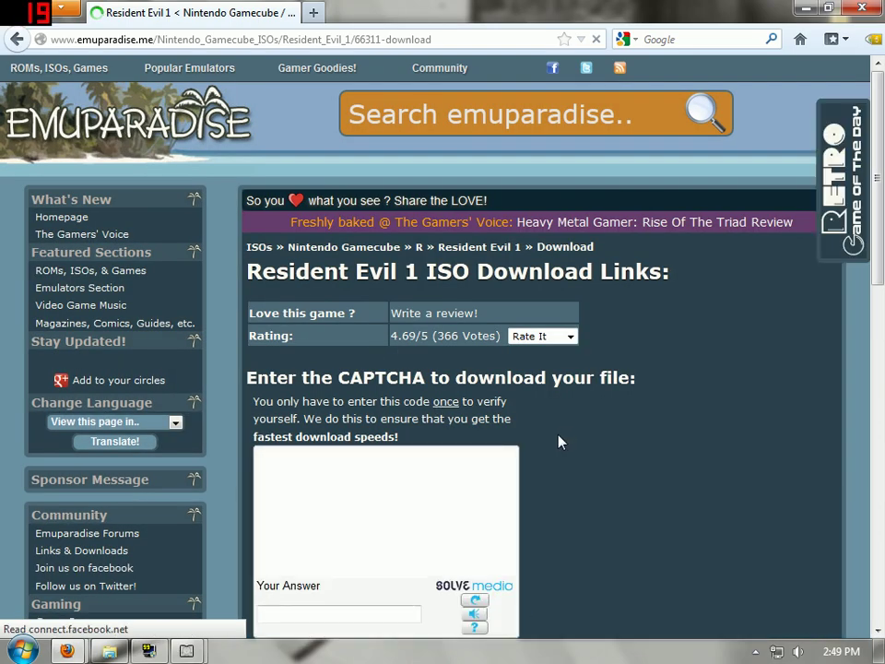
scroll(558, 440, down, 4)
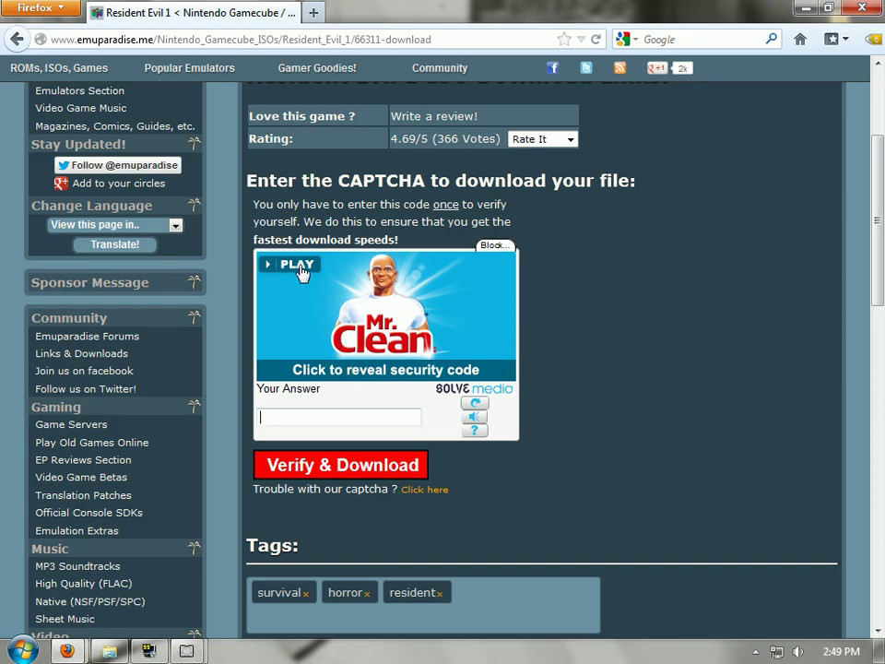
click(475, 405)
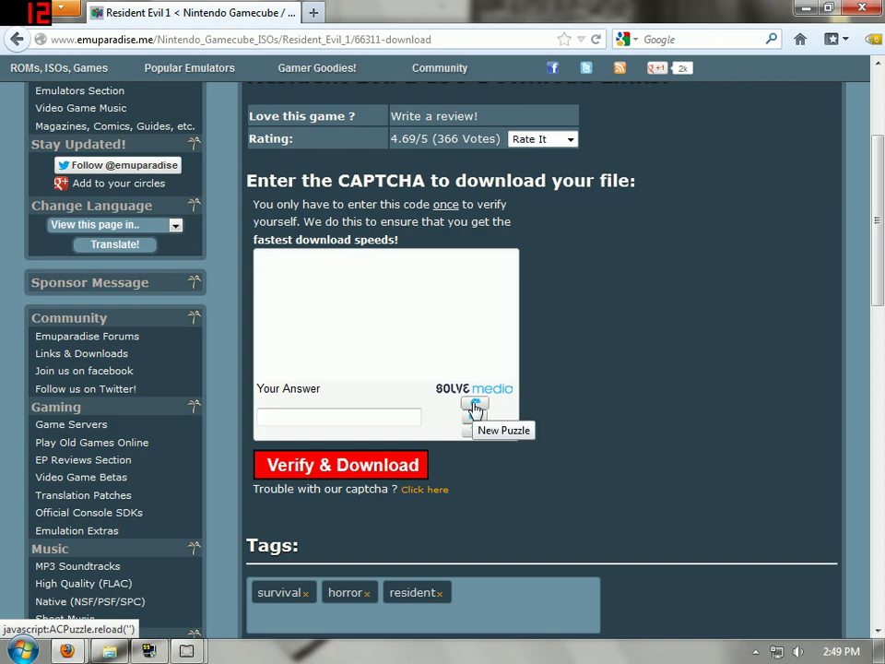
click(475, 405)
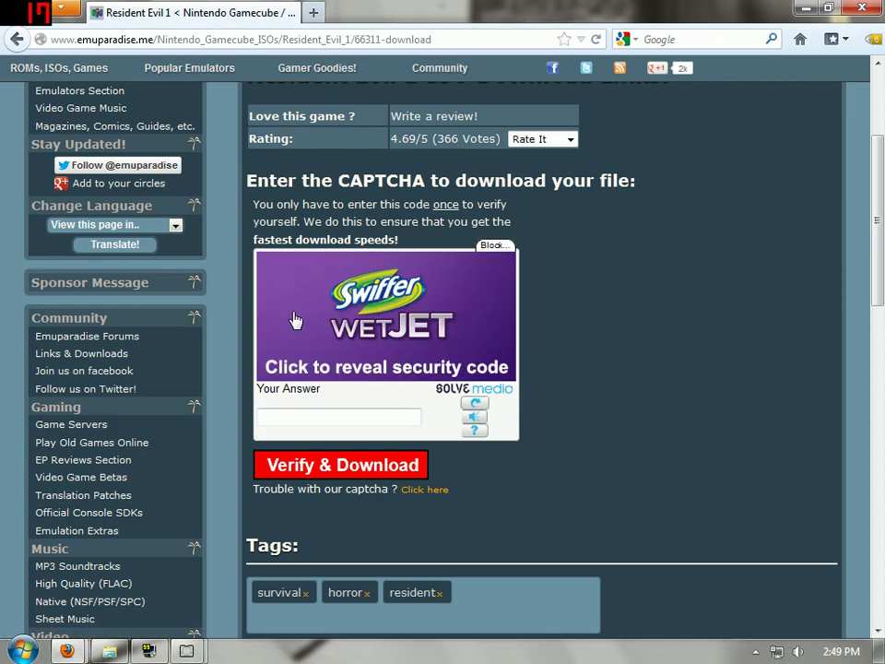
Step: Switch the CAPTCHA to audio, enter the spoken answer, and submit with Verify & Download
click(369, 358)
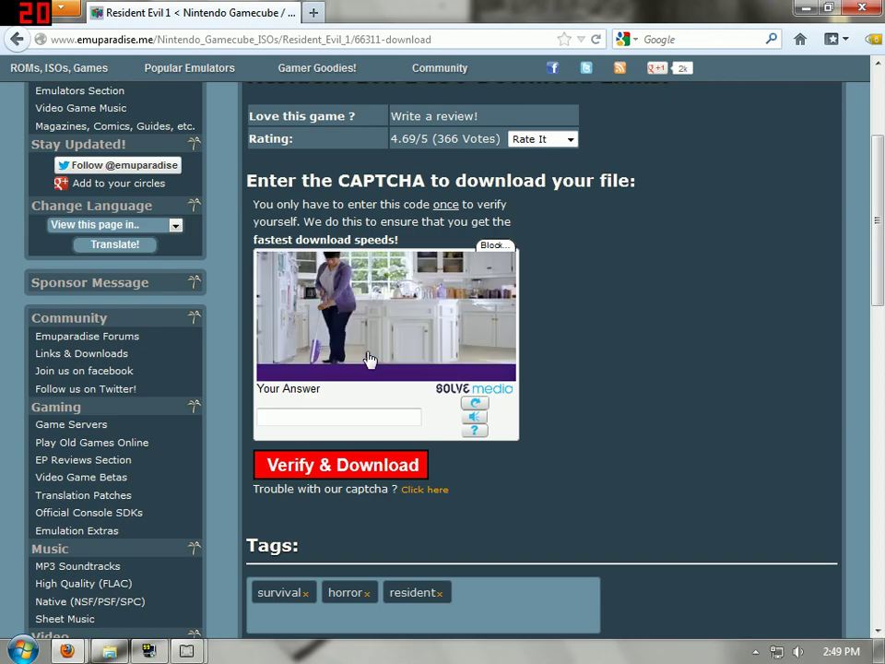
click(473, 422)
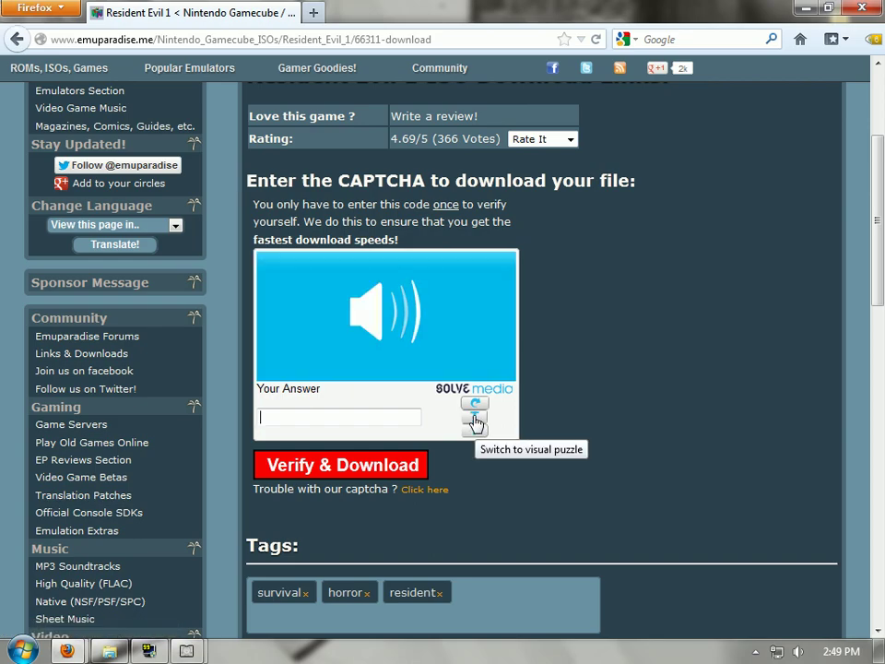
click(411, 417)
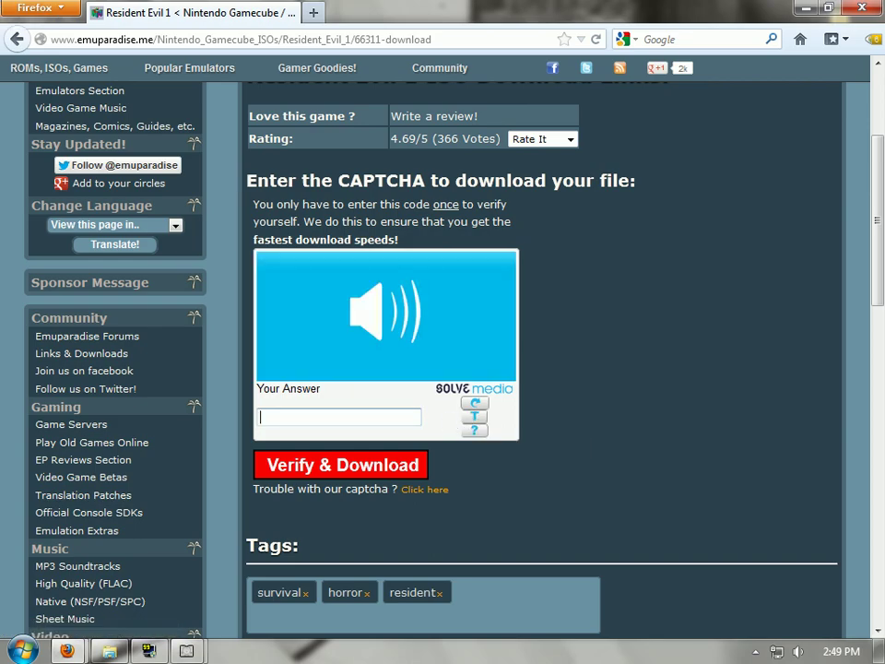
text(suddy)
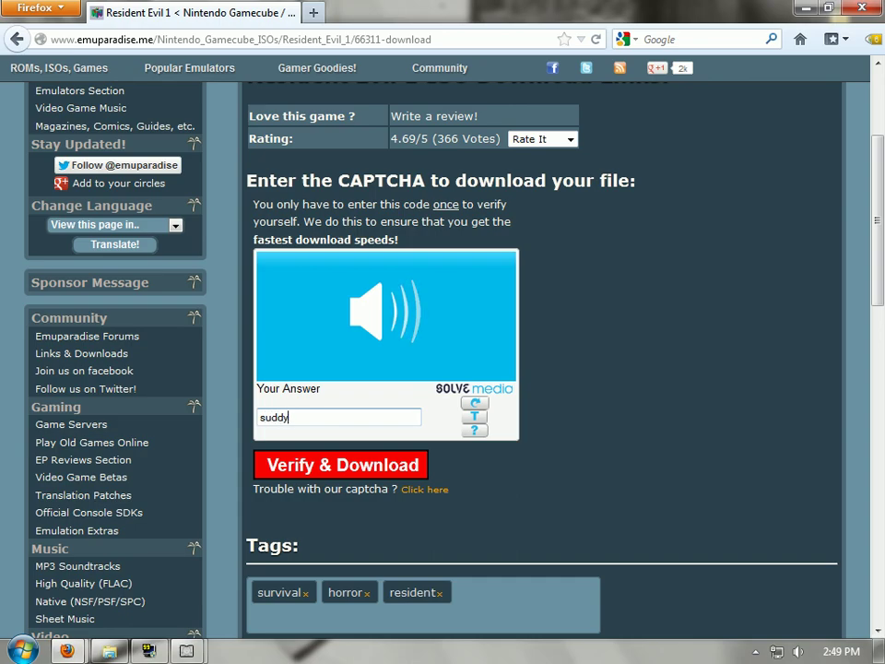
text(dud)
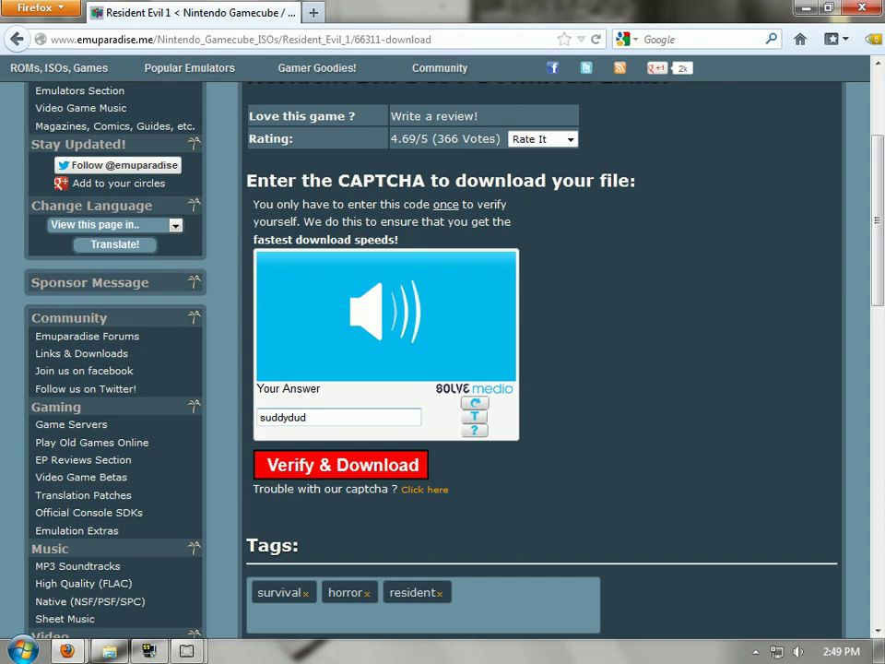
text(dy)
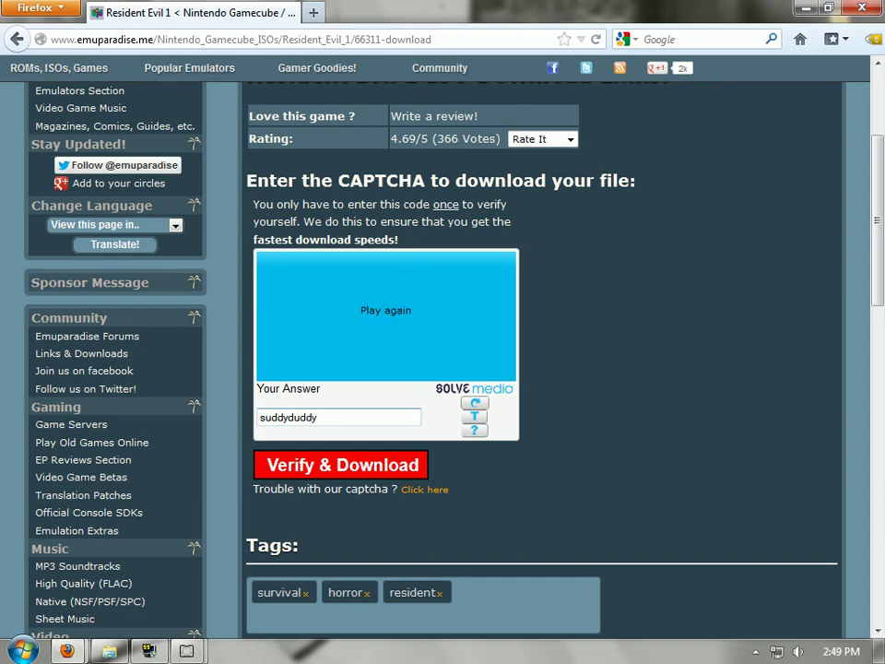
click(372, 466)
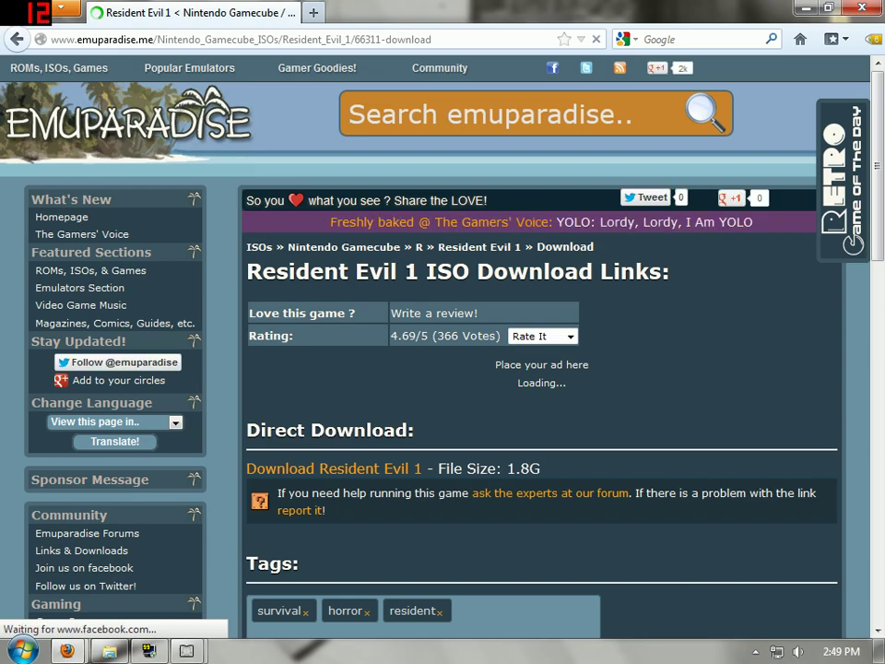
Step: Start the Resident Evil 1 direct download, bringing up the prompt for the 1.8 GB RAR
scroll(390, 443, down, 2)
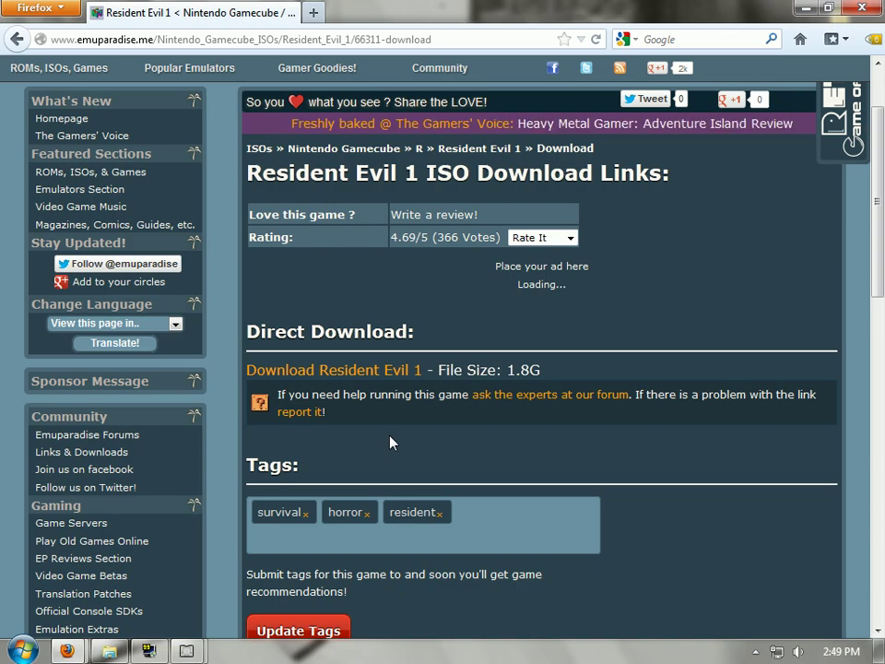
click(367, 371)
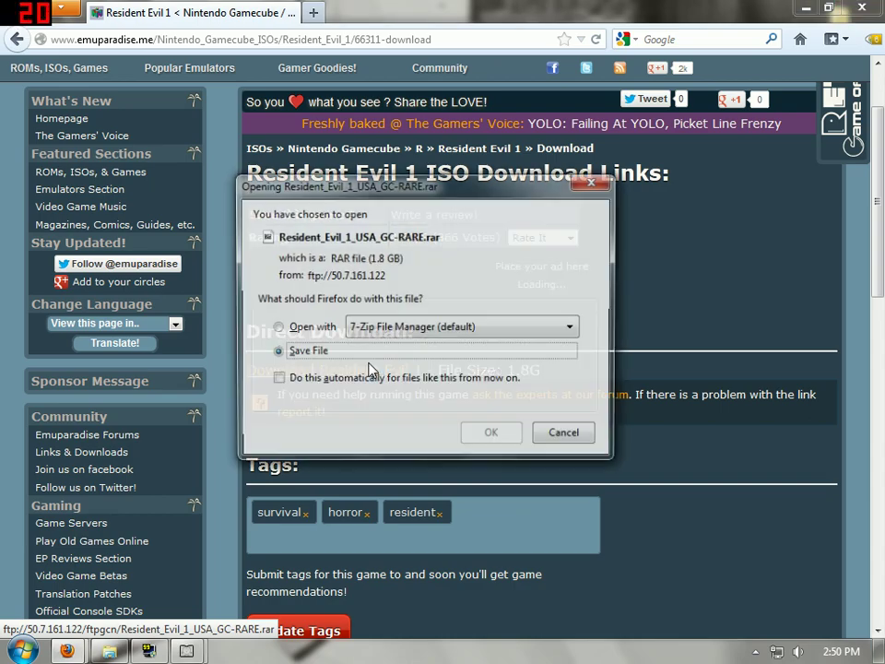
Step: Save the RAR file into Desktop > Playstation > cdimages
click(470, 435)
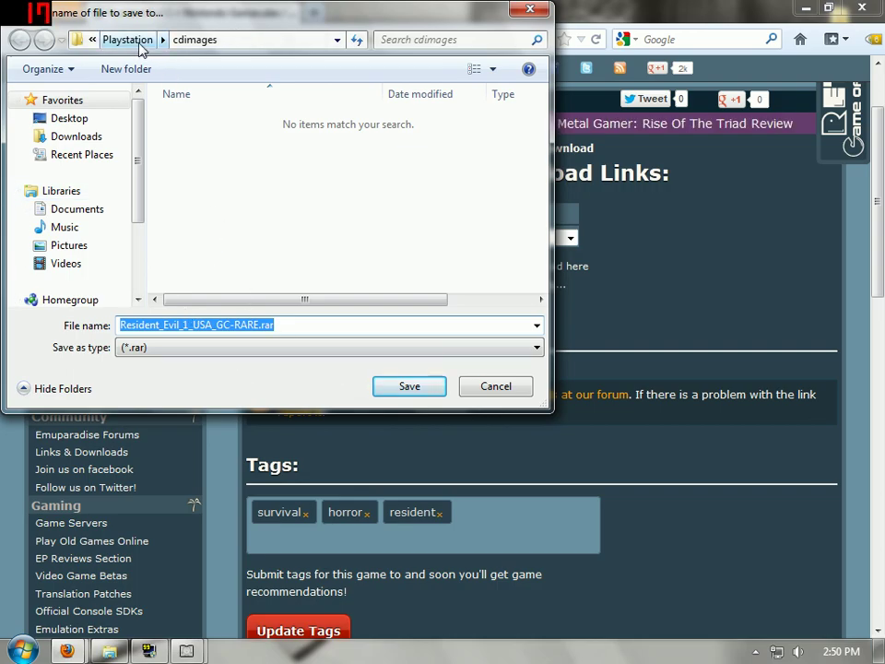
click(85, 125)
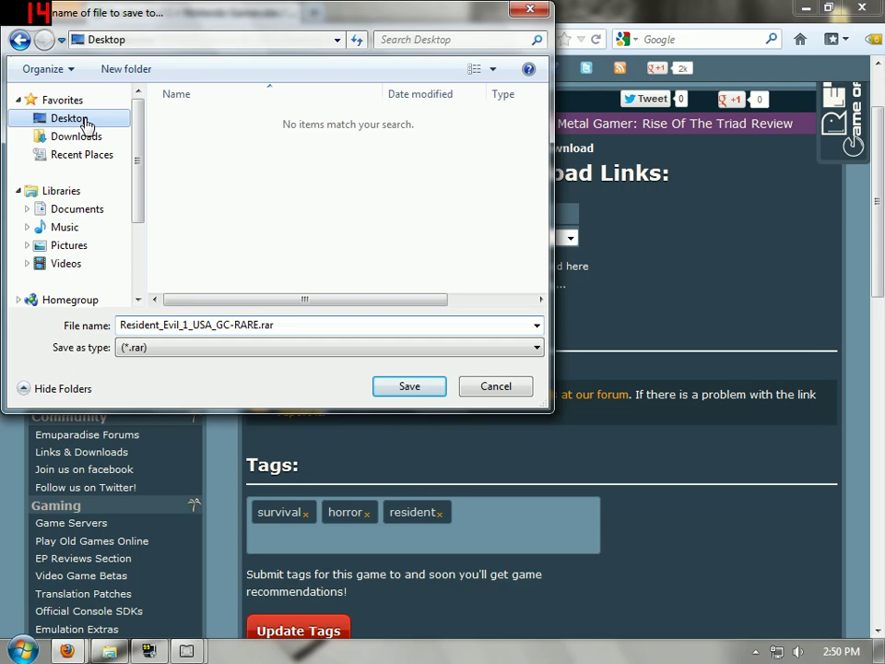
scroll(537, 143, down, 2)
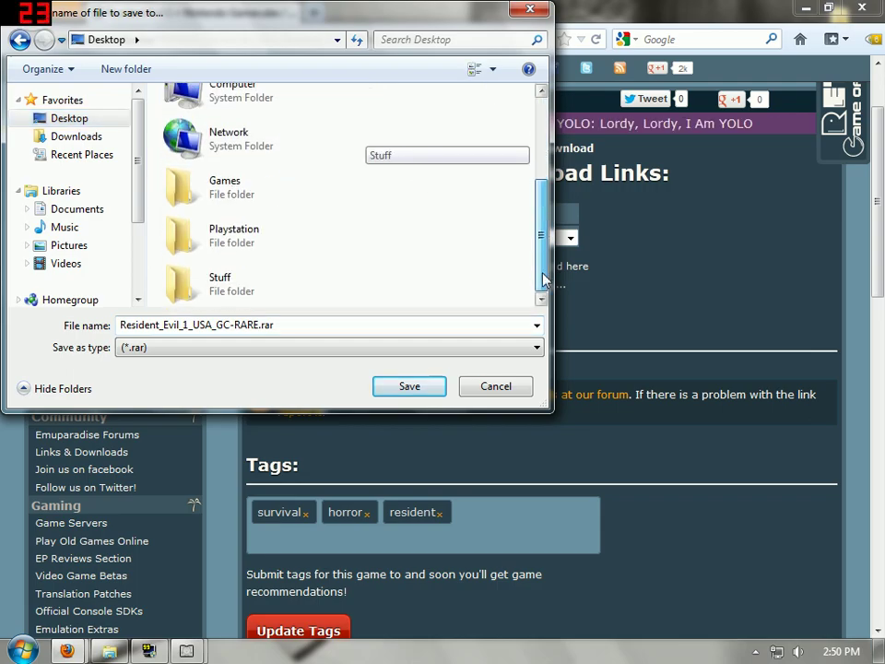
double_click(214, 243)
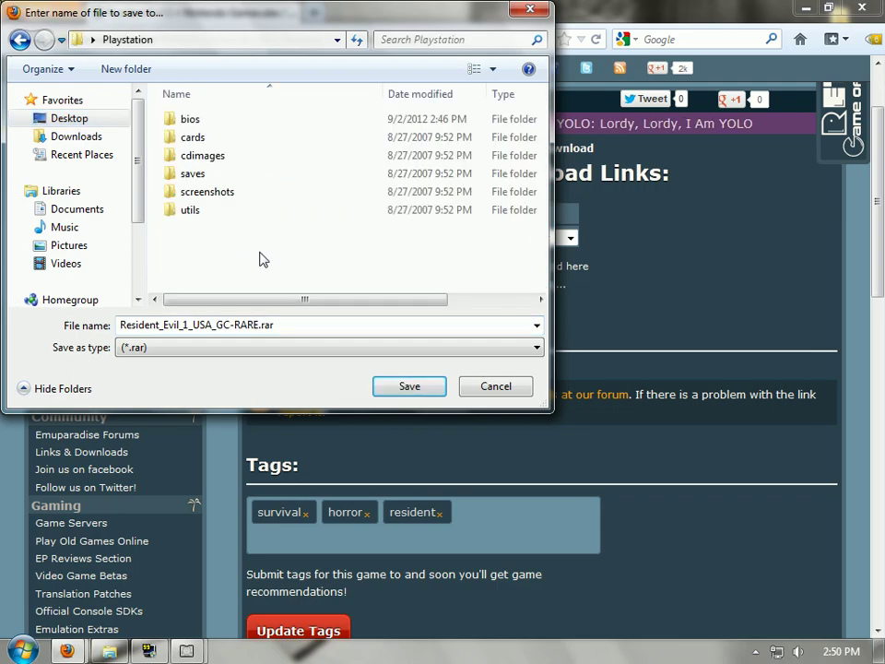
double_click(224, 156)
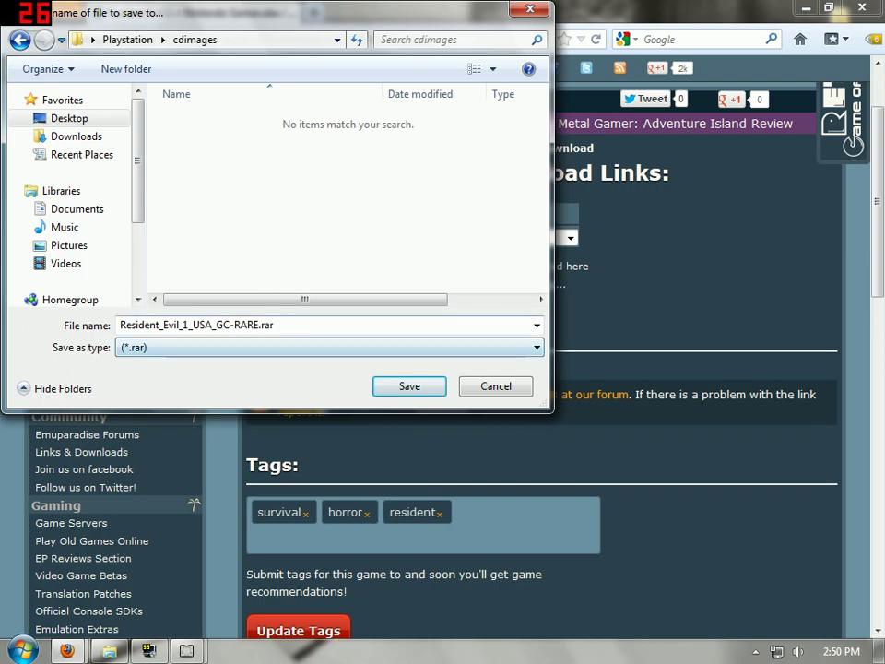
click(411, 398)
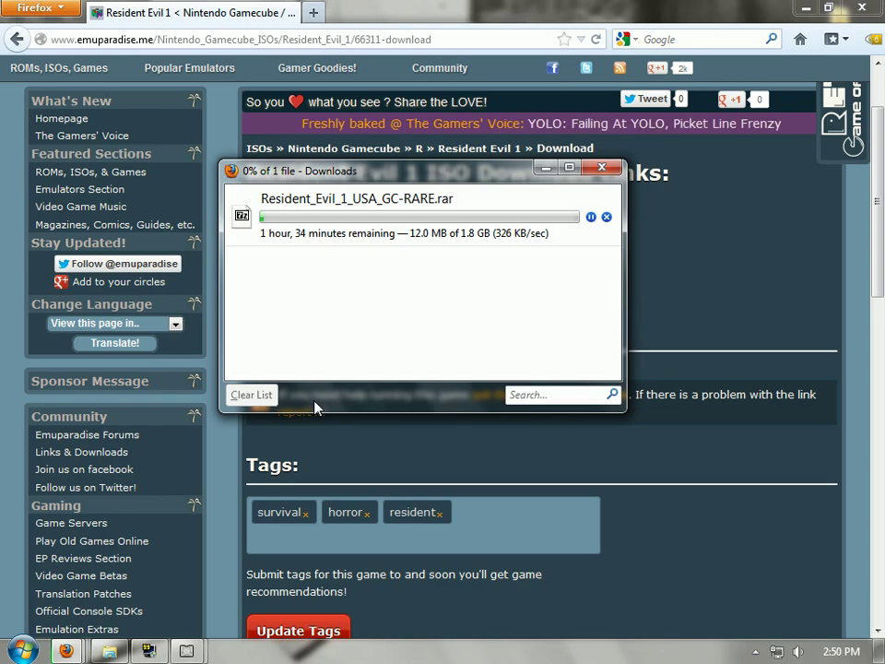
Step: Cancel and clear the Resident Evil 1 download, then close Downloads and Firefox
click(606, 217)
click(251, 395)
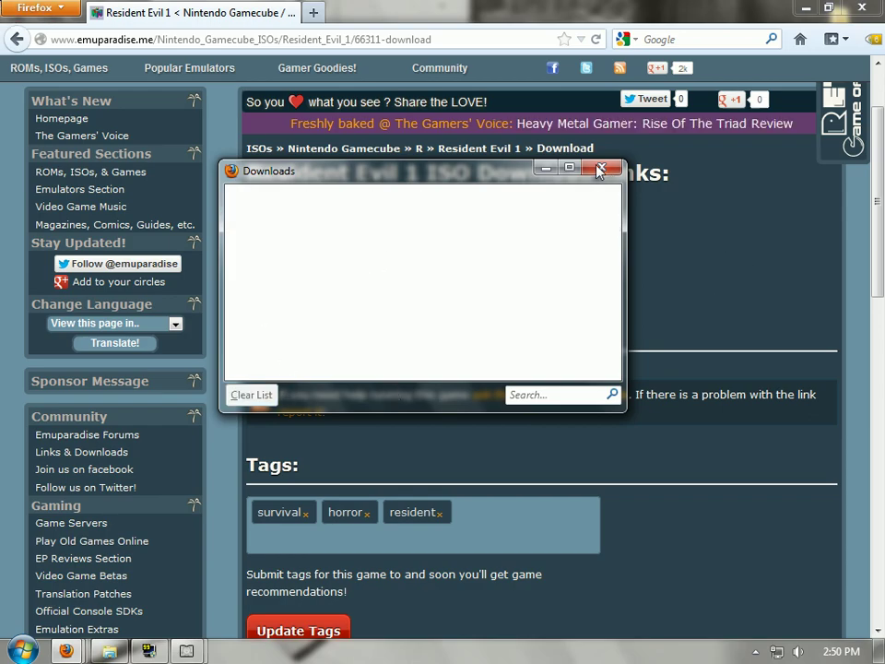
click(602, 167)
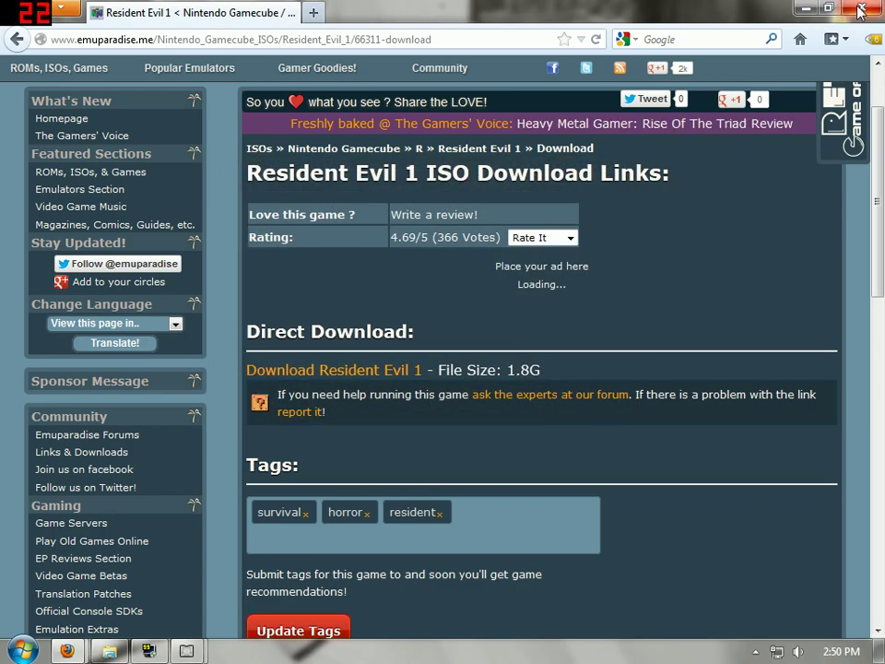
click(860, 11)
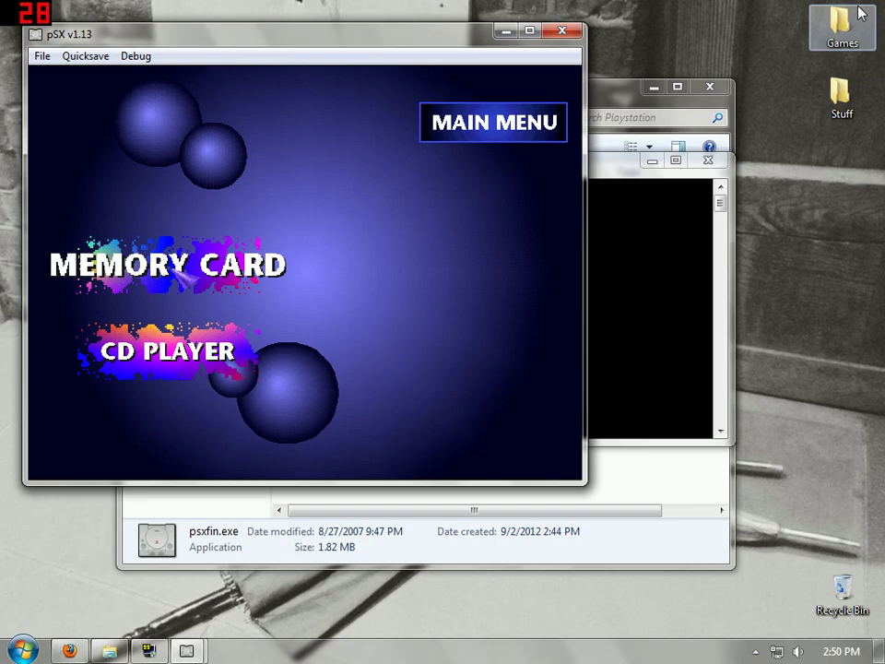
Step: Open File > Configuration and show the Memory cards tab with both slots empty
click(41, 61)
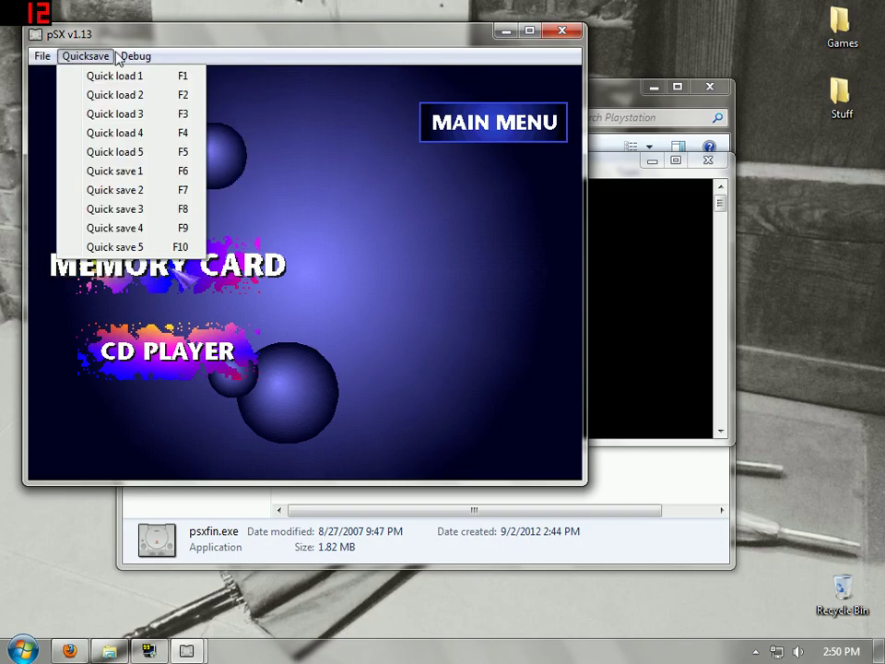
click(103, 55)
click(32, 58)
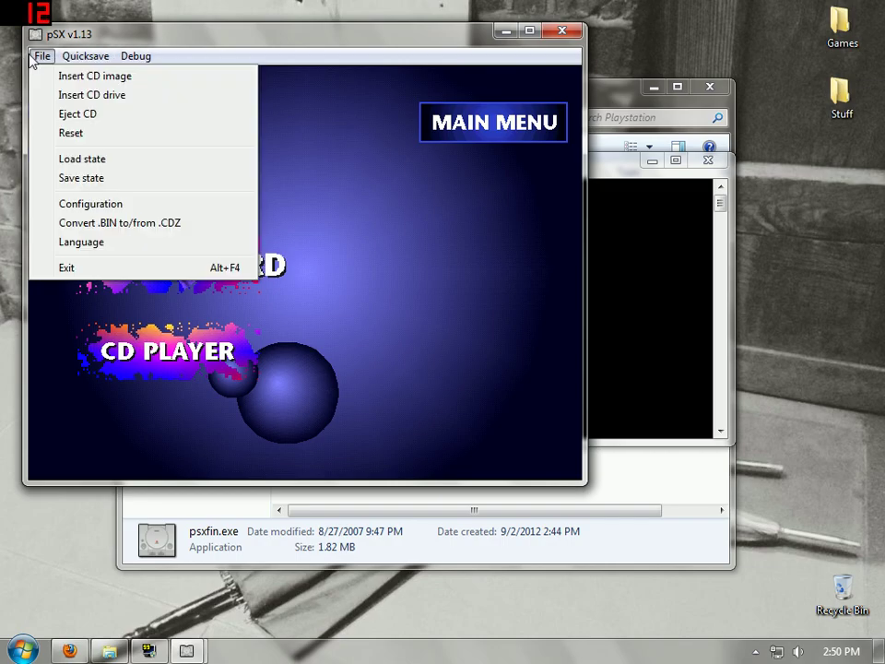
click(87, 204)
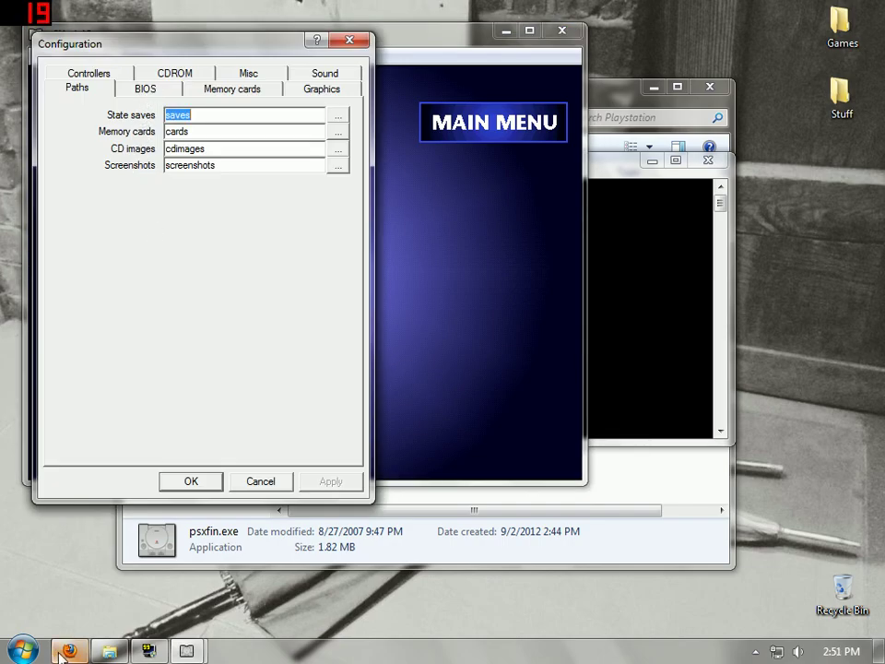
mouse_move(61, 653)
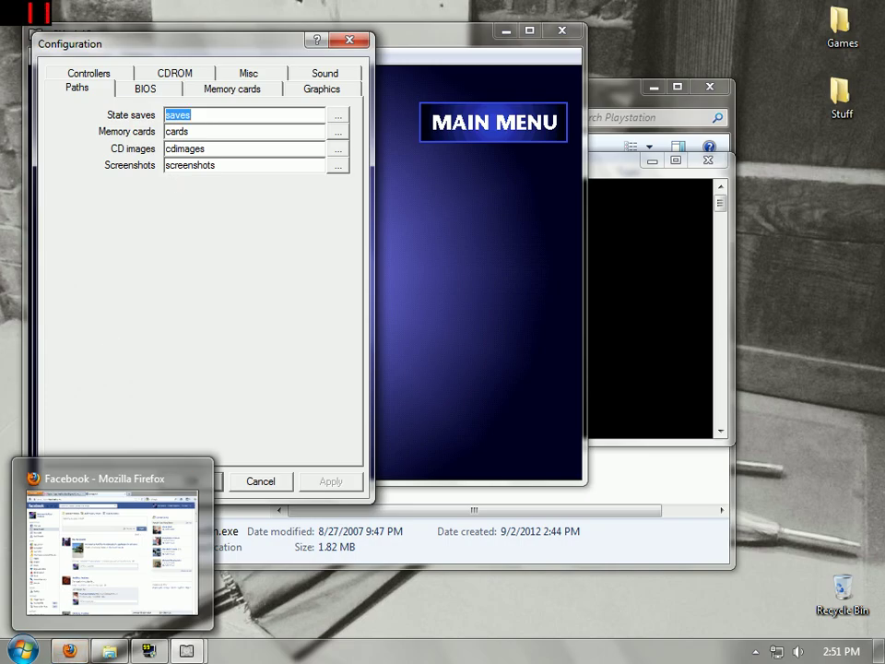
click(210, 95)
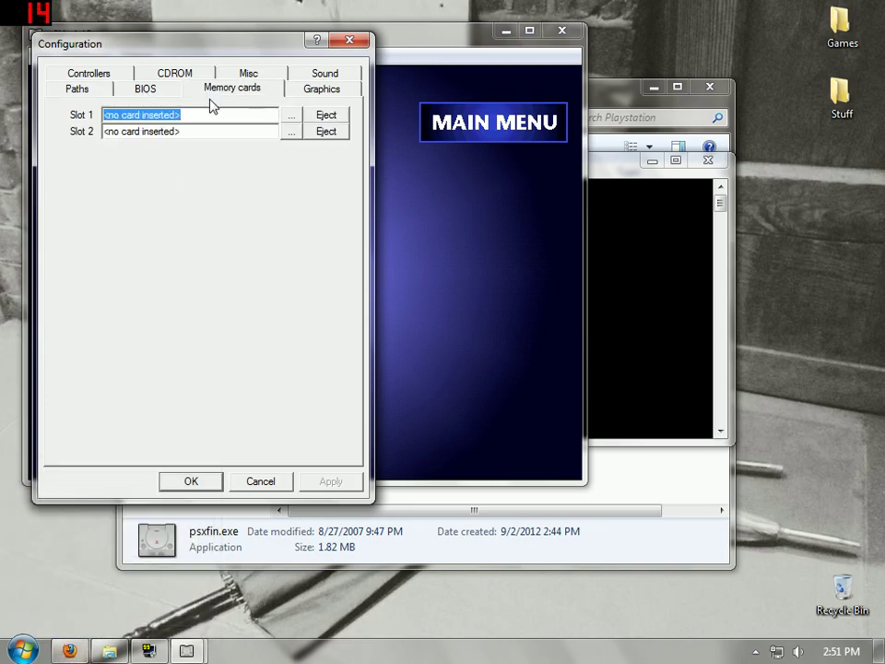
Step: Assign a new card file, cards\awesomememorycard1.bin, to memory card Slot 1
click(290, 116)
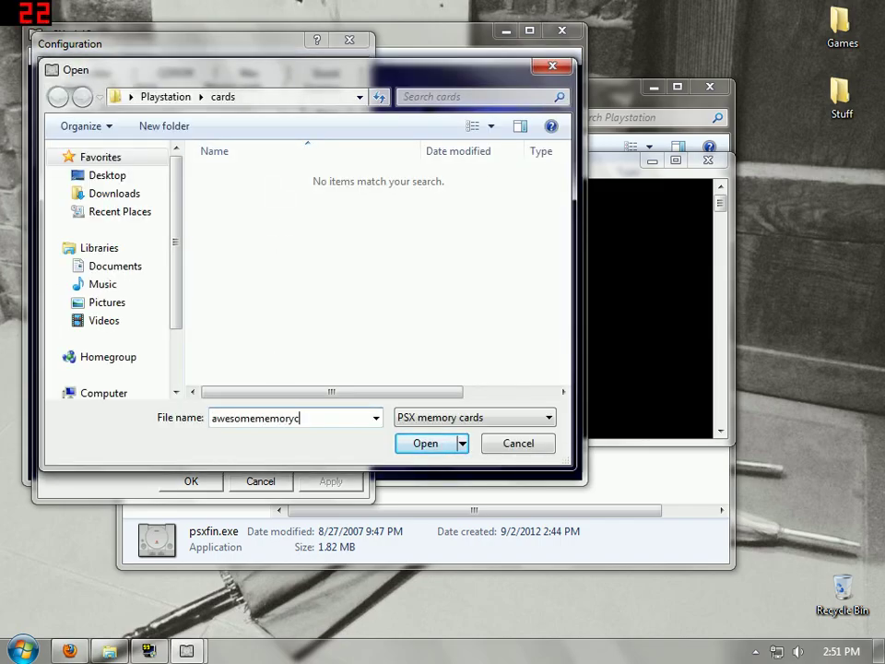
key(Return)
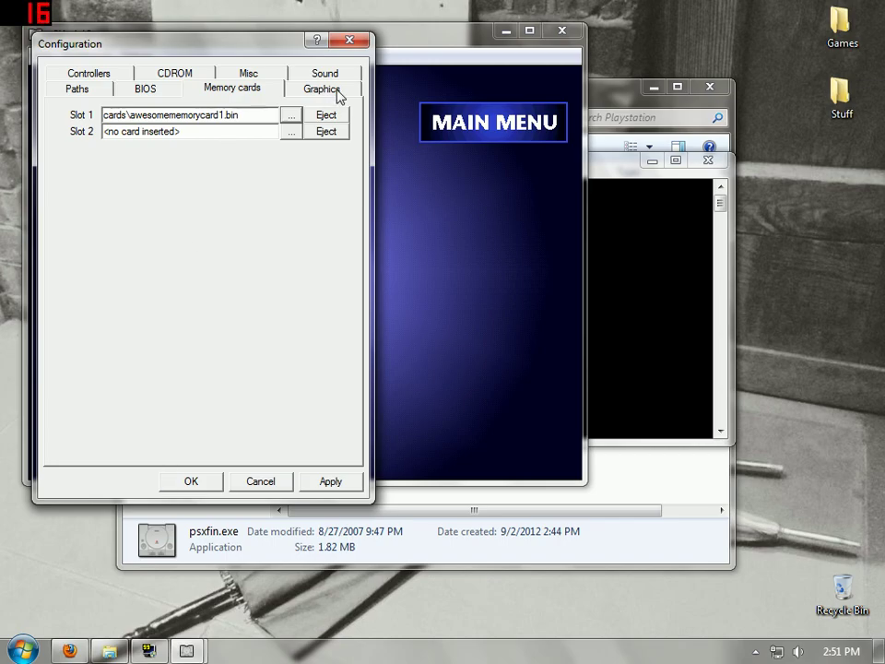
Step: Apply the memory card setting and look through the Graphics, Sound, Misc, CDROM and Controllers tabs
click(330, 481)
click(322, 89)
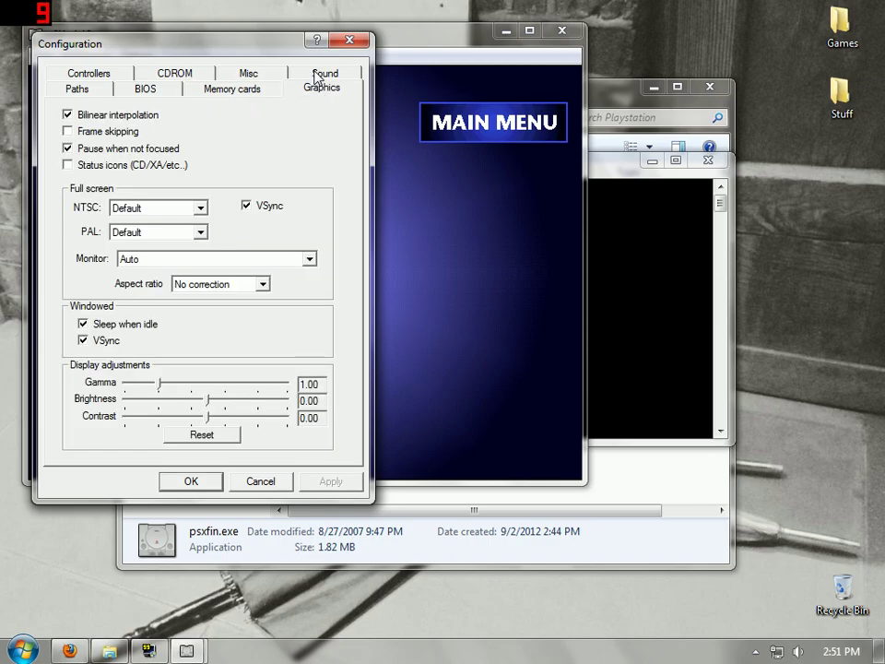
click(324, 73)
click(251, 88)
click(171, 88)
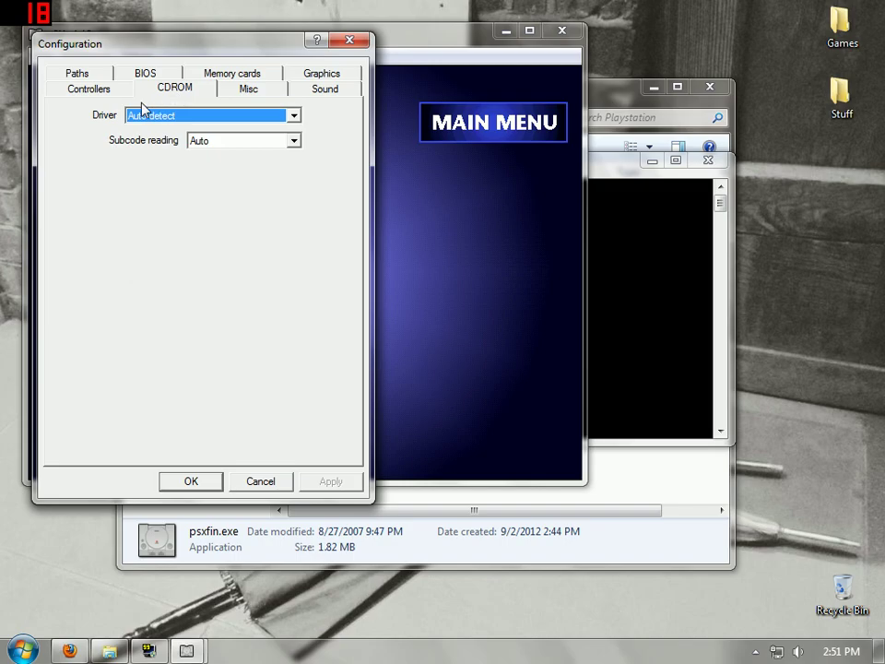
click(92, 89)
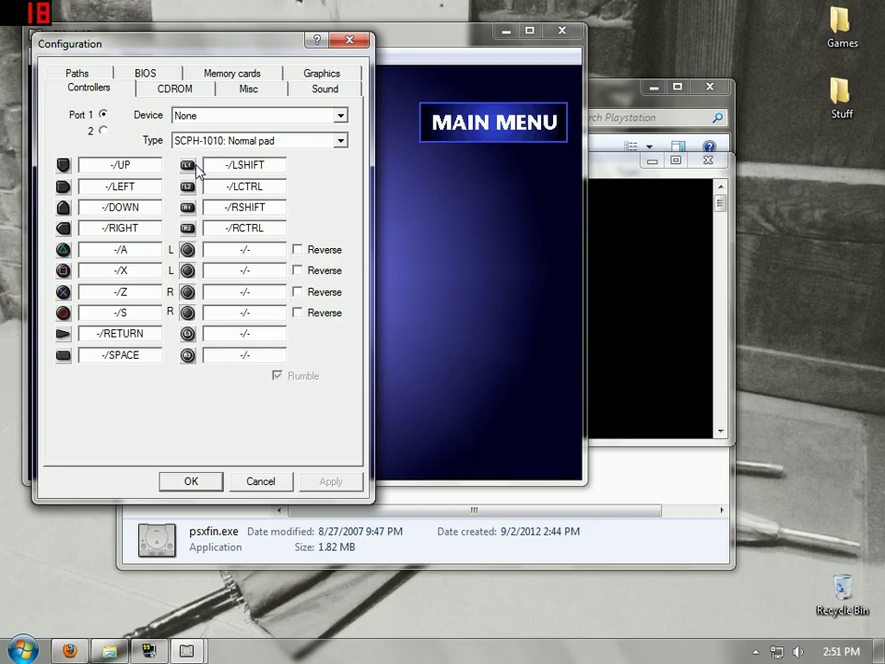
Step: Leave the controller device as None and the pad type as SCPH-1010 normal pad
click(212, 117)
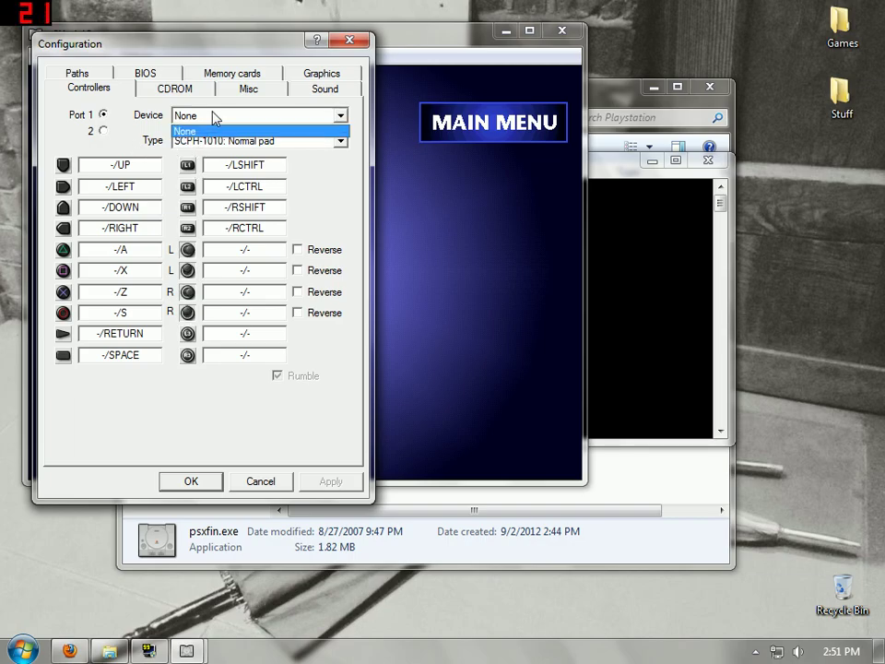
click(210, 128)
click(228, 140)
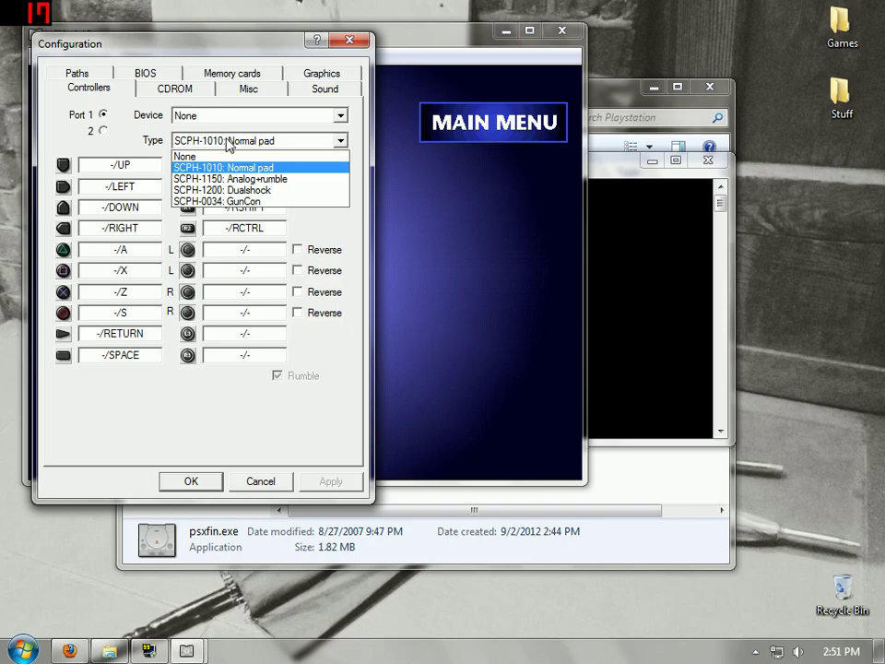
click(227, 140)
click(253, 117)
click(255, 118)
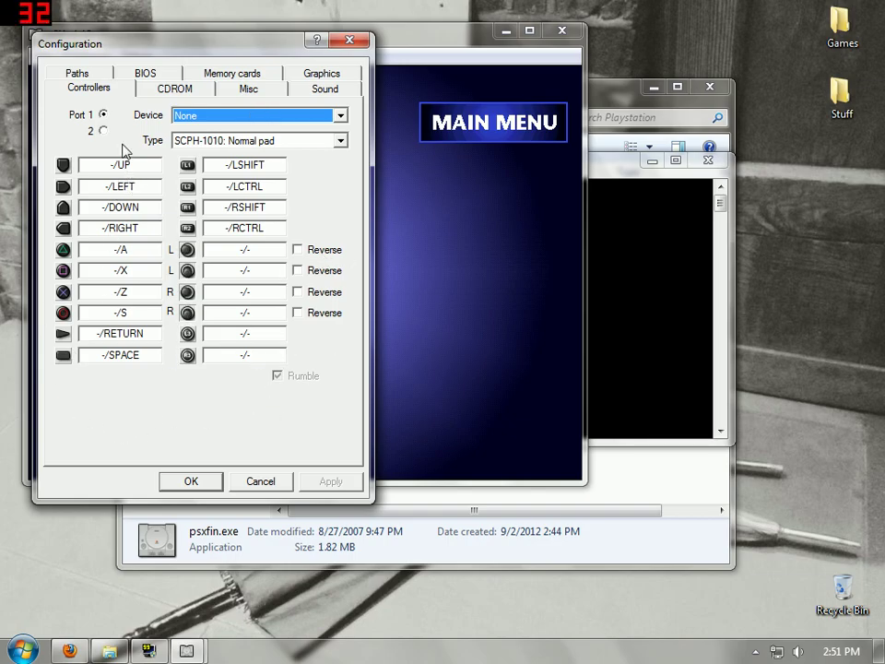
Step: View the Paths and BIOS tabs, then cancel out of Configuration
click(95, 72)
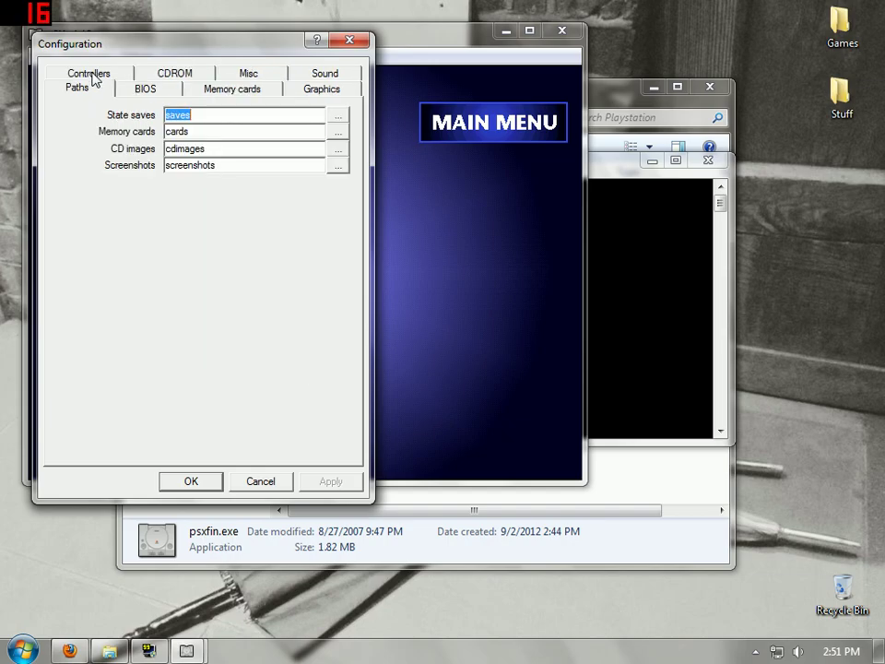
click(175, 94)
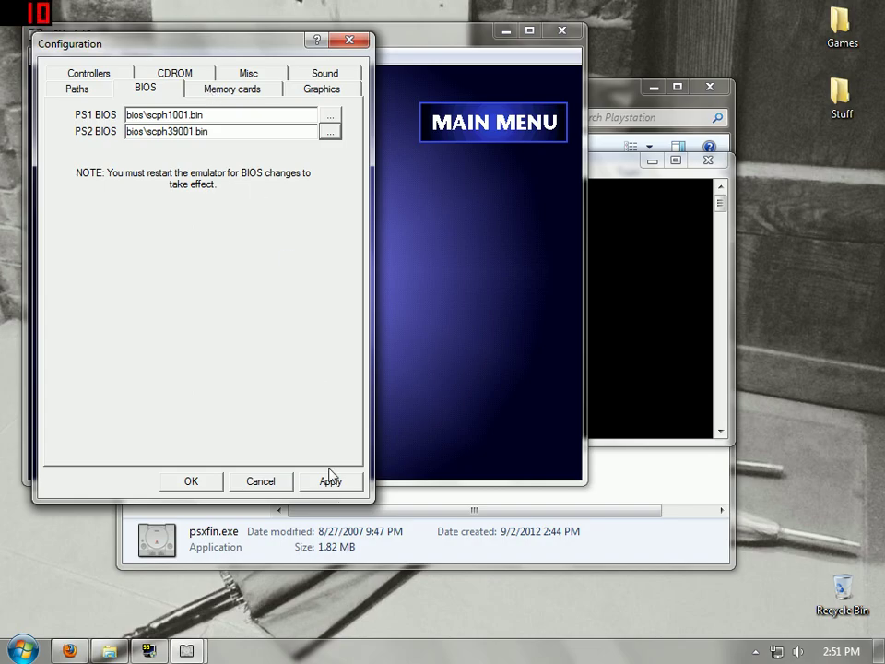
click(254, 481)
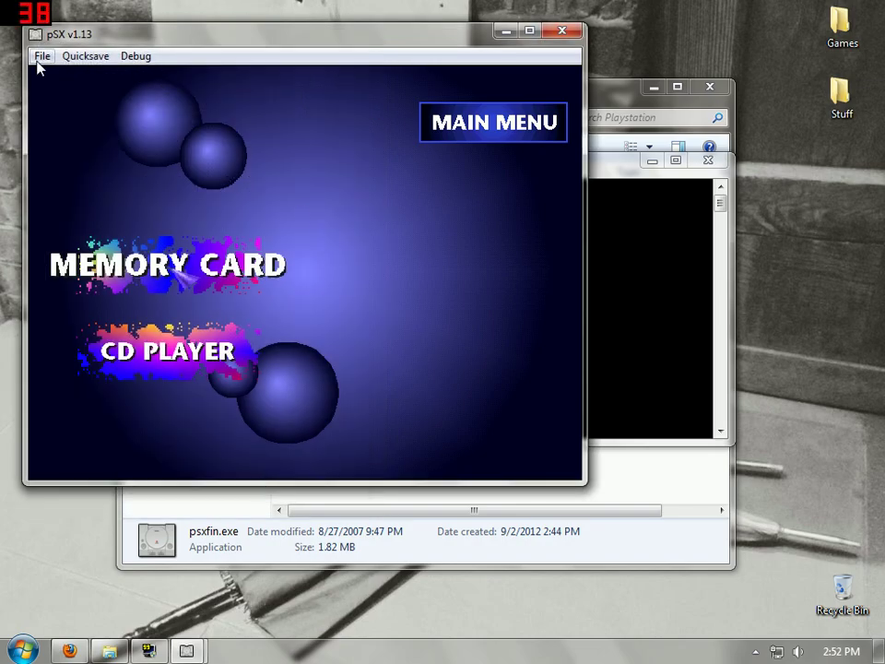
Step: Dismiss the empty Insert CD image dialog and close the pSX main window
click(41, 56)
click(52, 78)
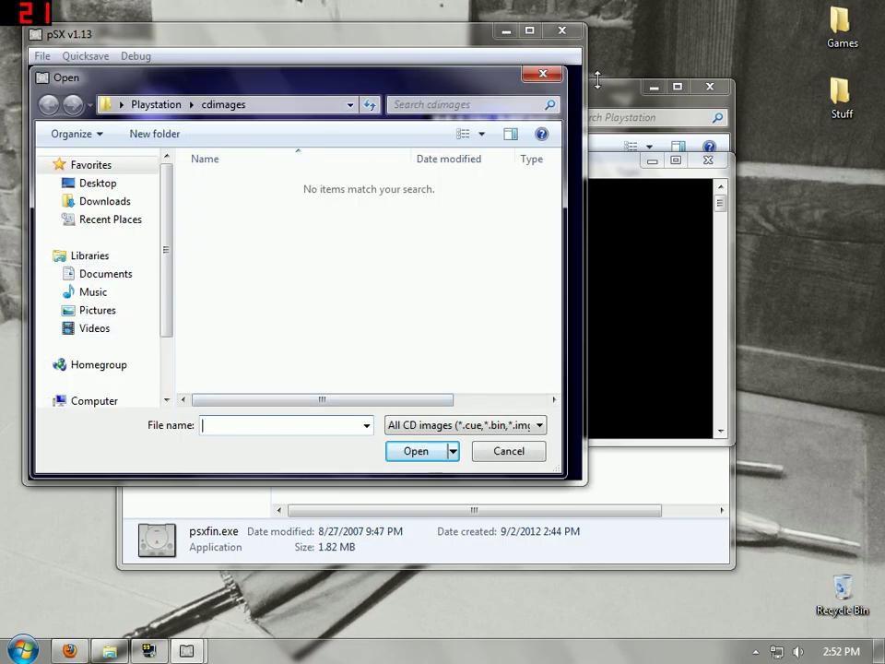
click(554, 76)
click(562, 31)
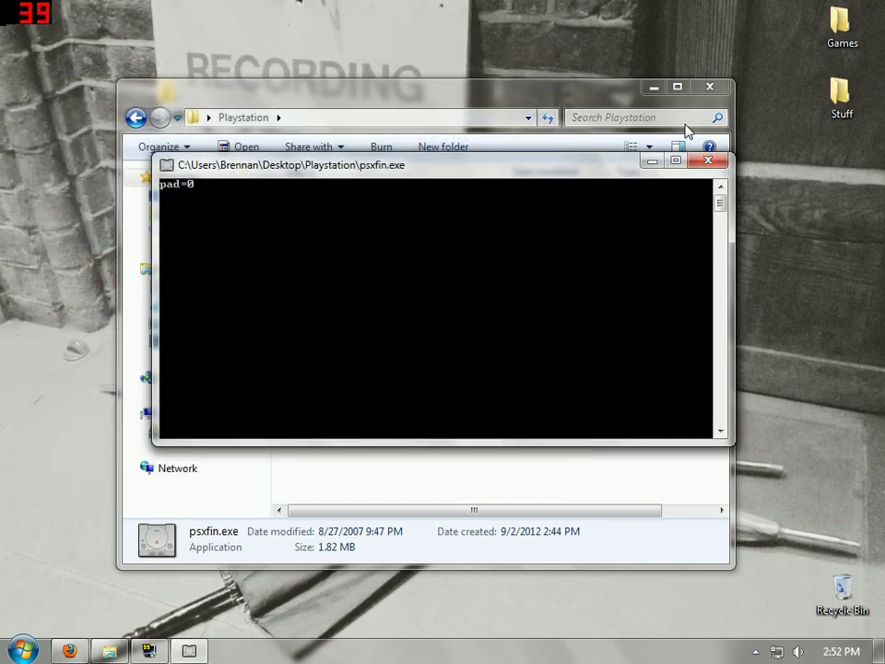
Step: Close the console and folder windows, delete the desktop Playstation folder, and empty the Recycle Bin
click(718, 161)
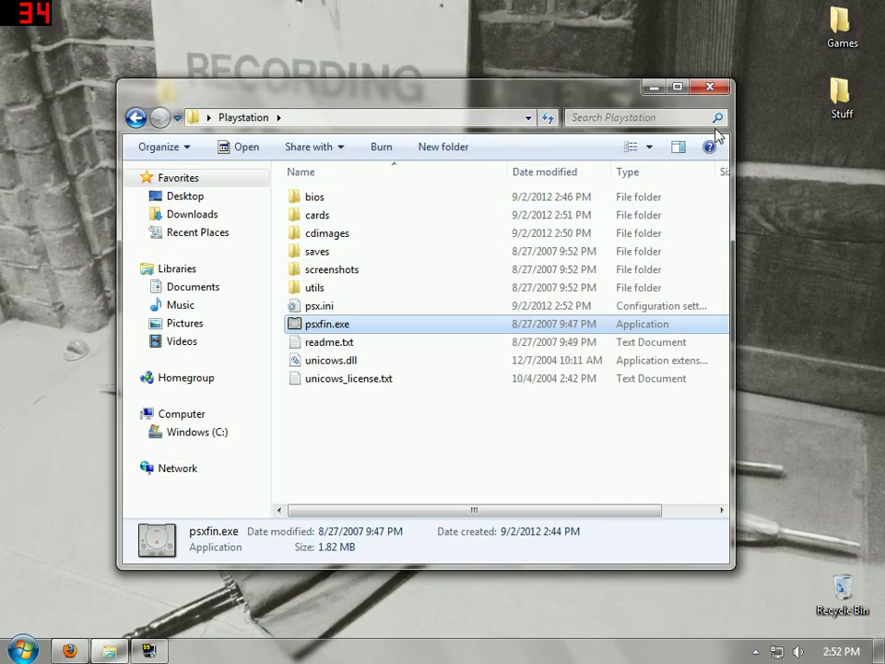
click(710, 86)
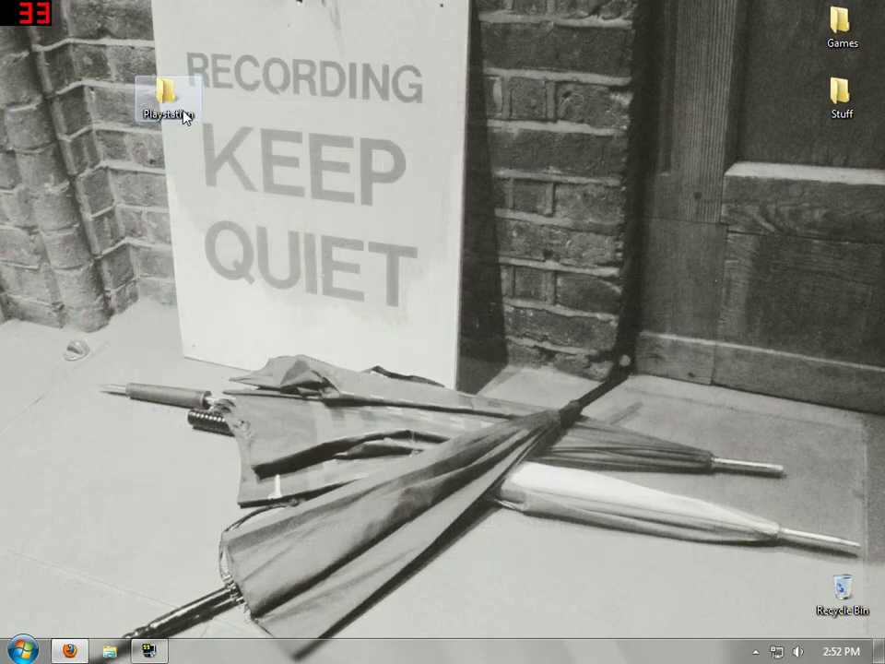
drag(178, 99, 837, 597)
right_click(837, 598)
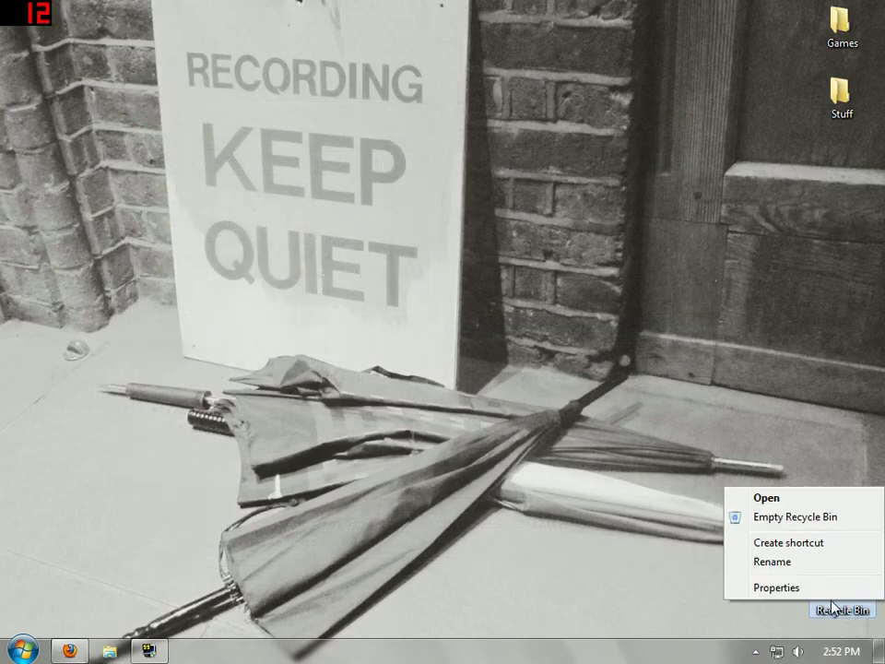
click(794, 516)
click(509, 396)
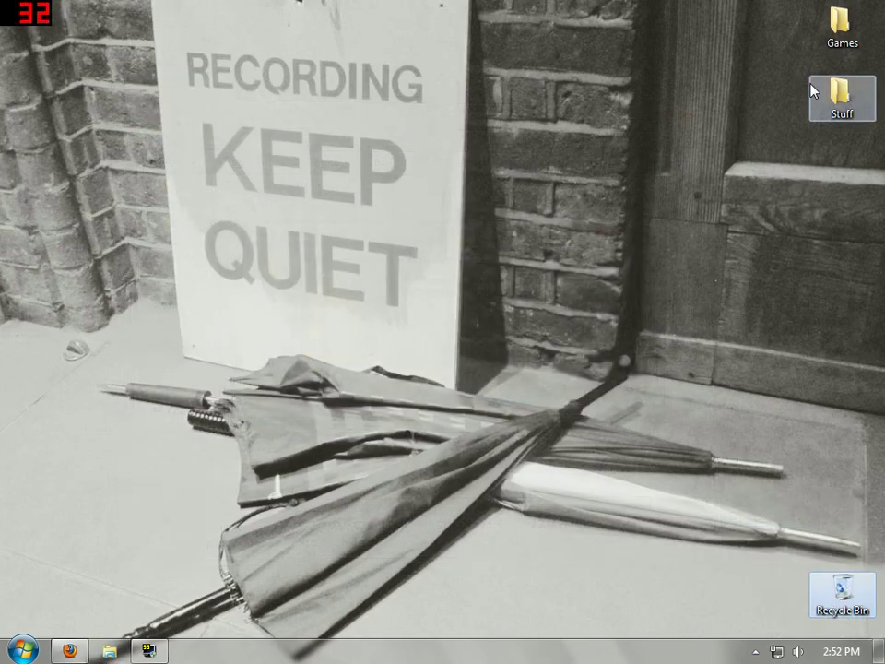
Step: Launch pSX from the Playstation shortcut in Games > Emulators
double_click(842, 28)
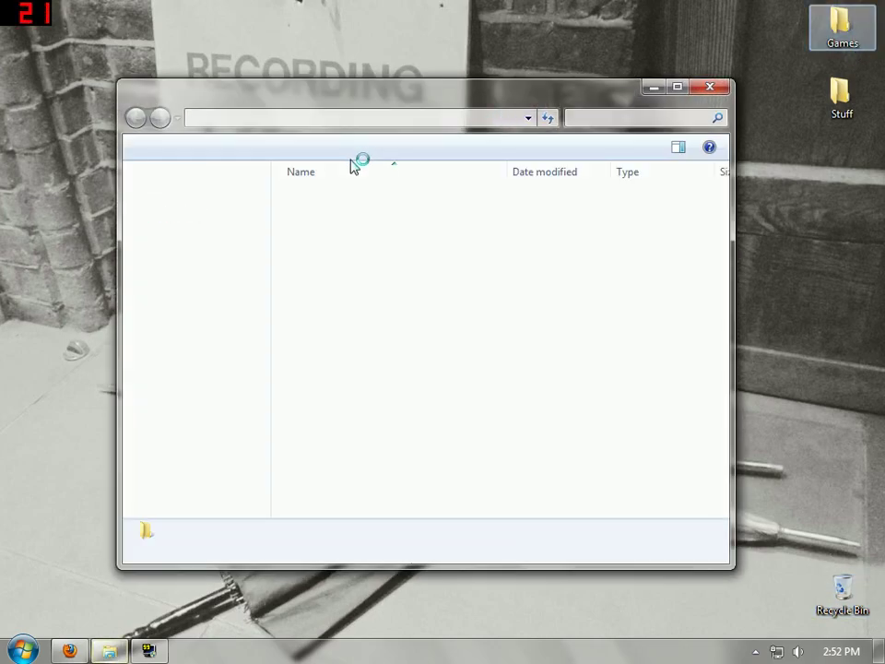
double_click(328, 200)
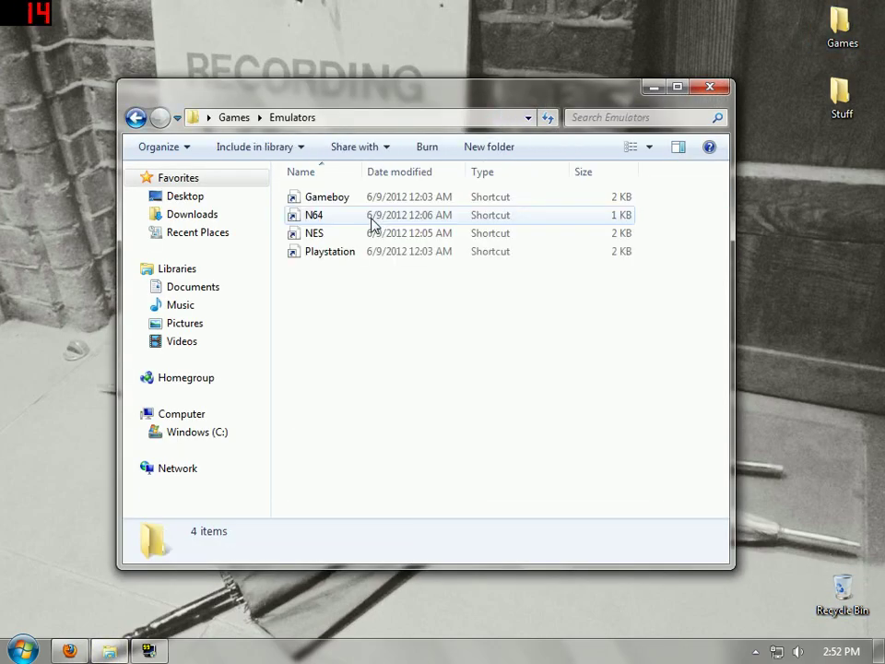
double_click(351, 253)
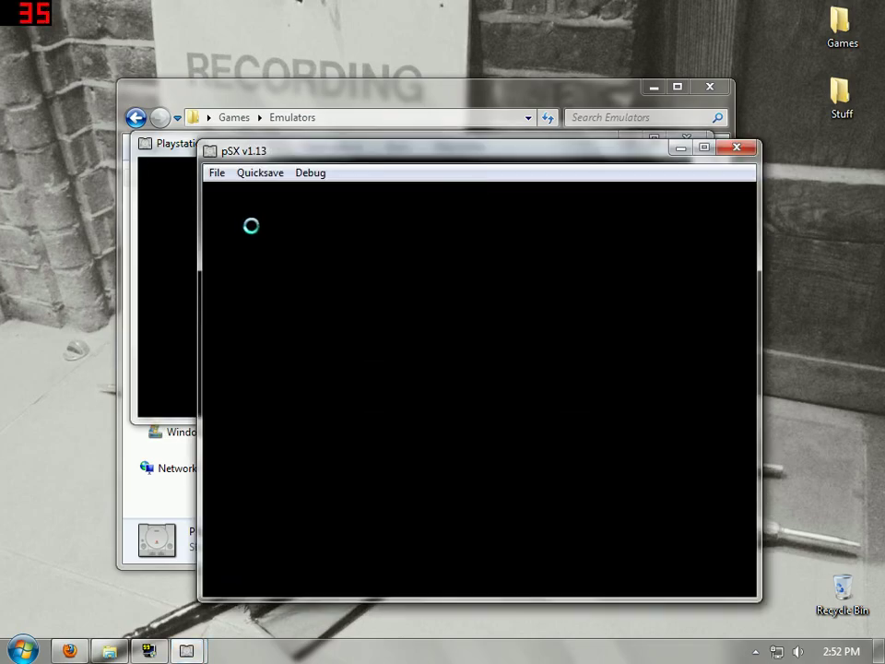
Step: Insert the Silent Hill.img disc image from the cdimages folder
click(220, 174)
click(238, 194)
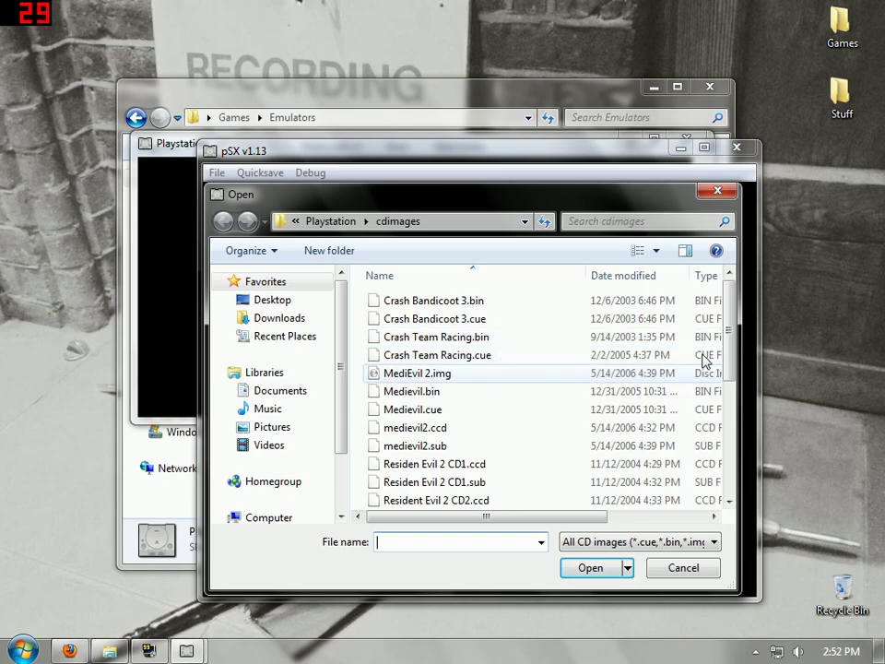
drag(735, 302, 735, 365)
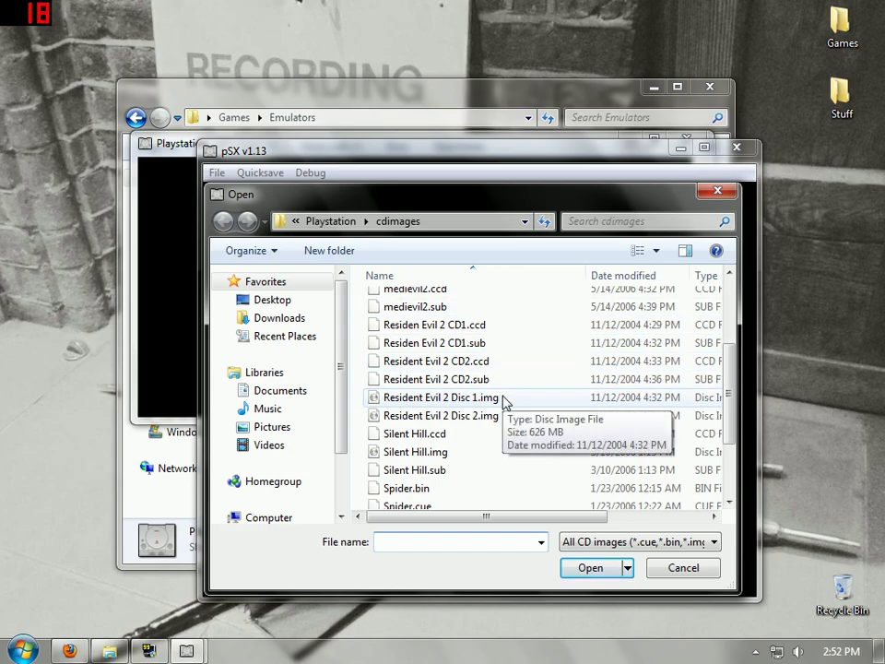
click(455, 452)
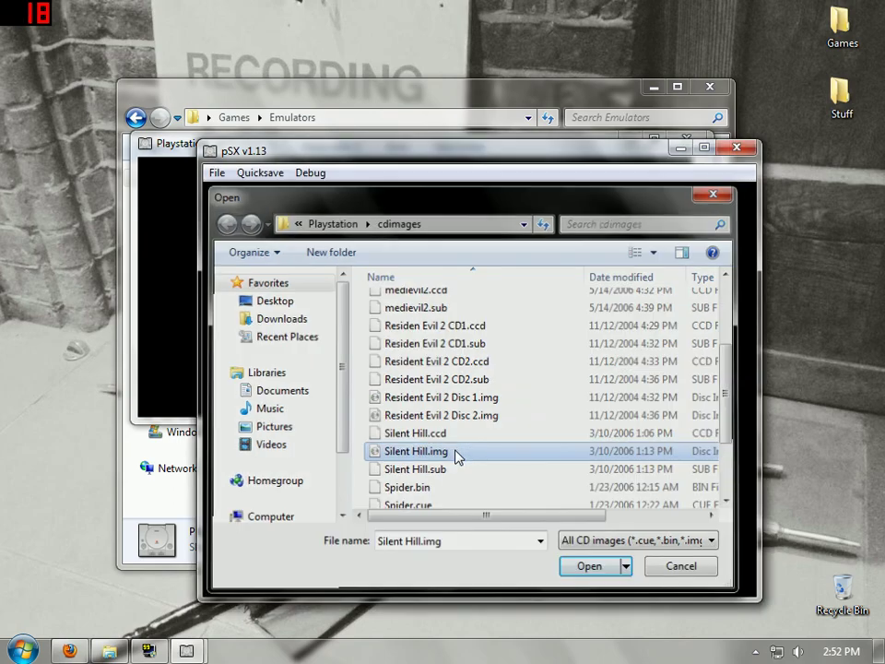
double_click(455, 451)
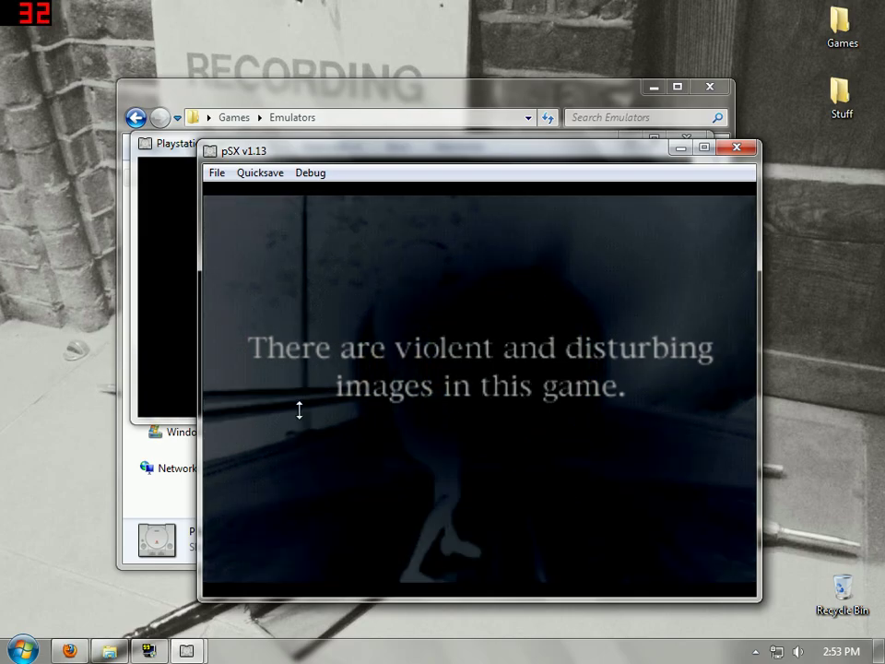
Step: Map port 1 face buttons to E, S, D, F and shoulders to W, Q, R, T
click(218, 173)
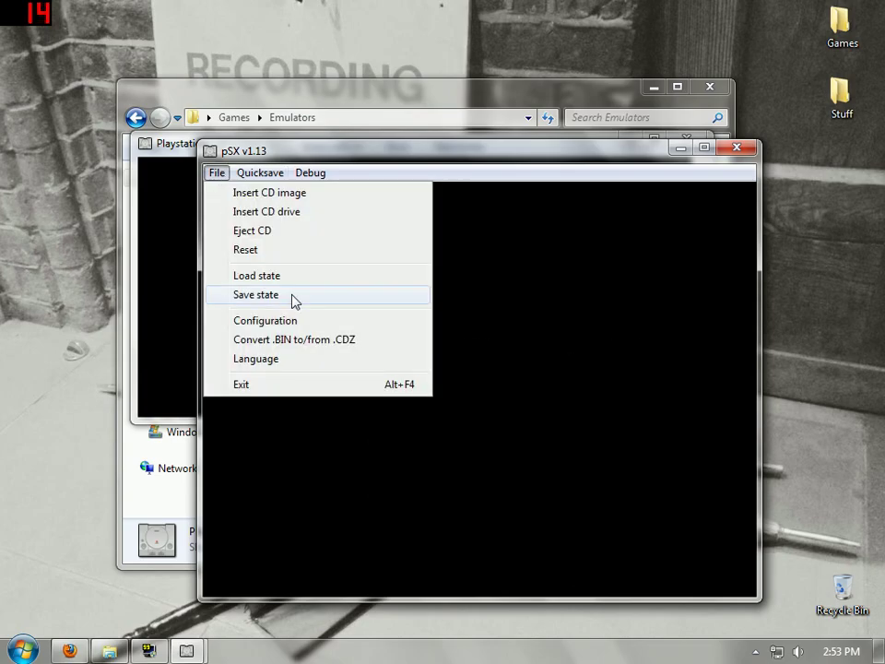
click(291, 322)
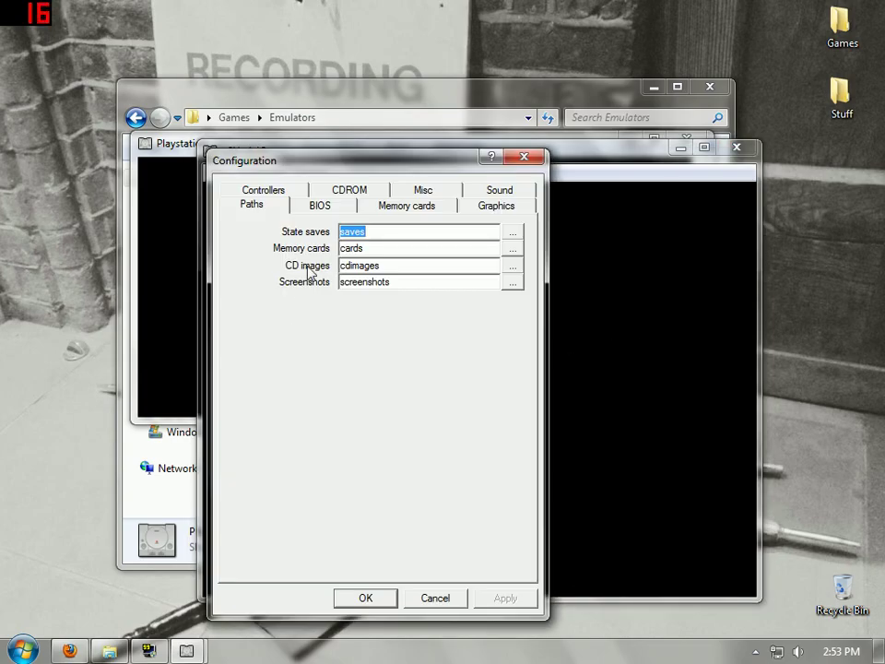
click(297, 193)
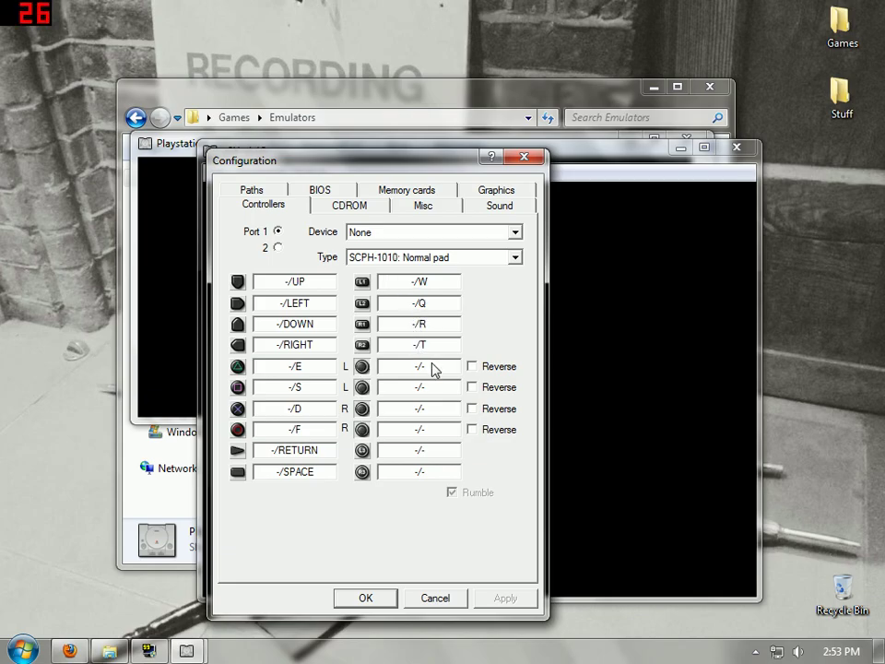
click(363, 598)
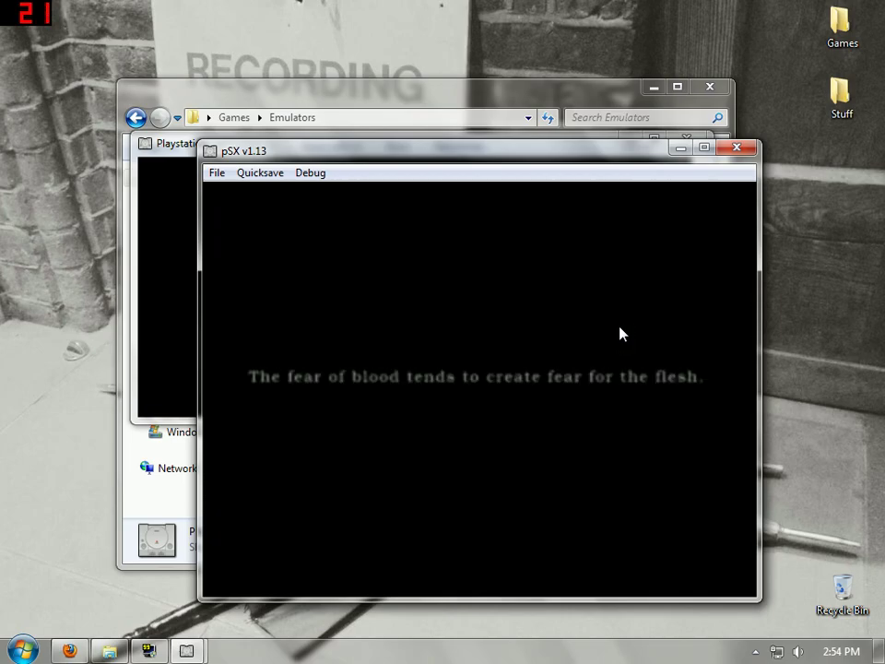
Step: Skip Silent Hill's intro, start on Normal difficulty, play briefly, then close pSX
key(Return)
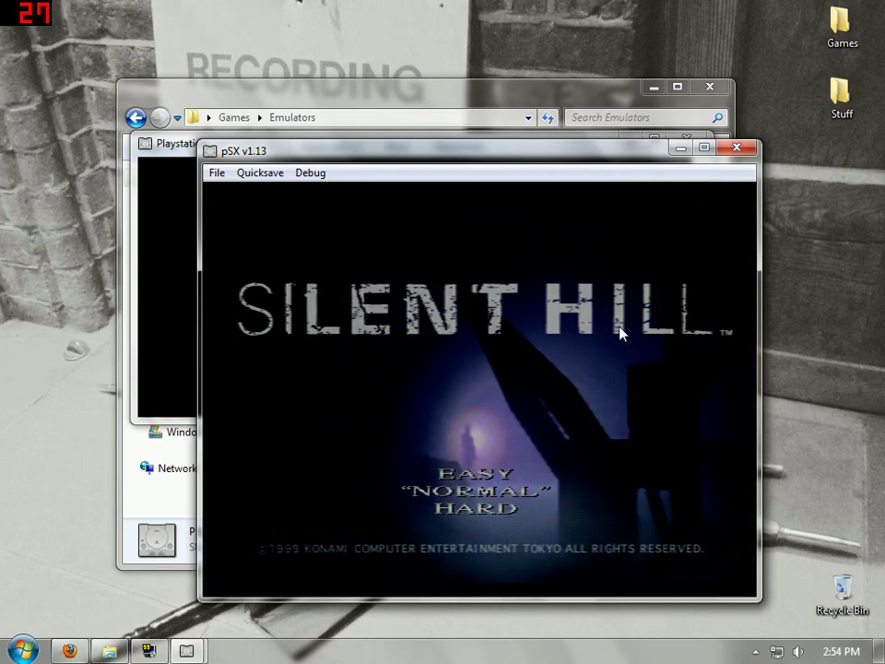
key(Return)
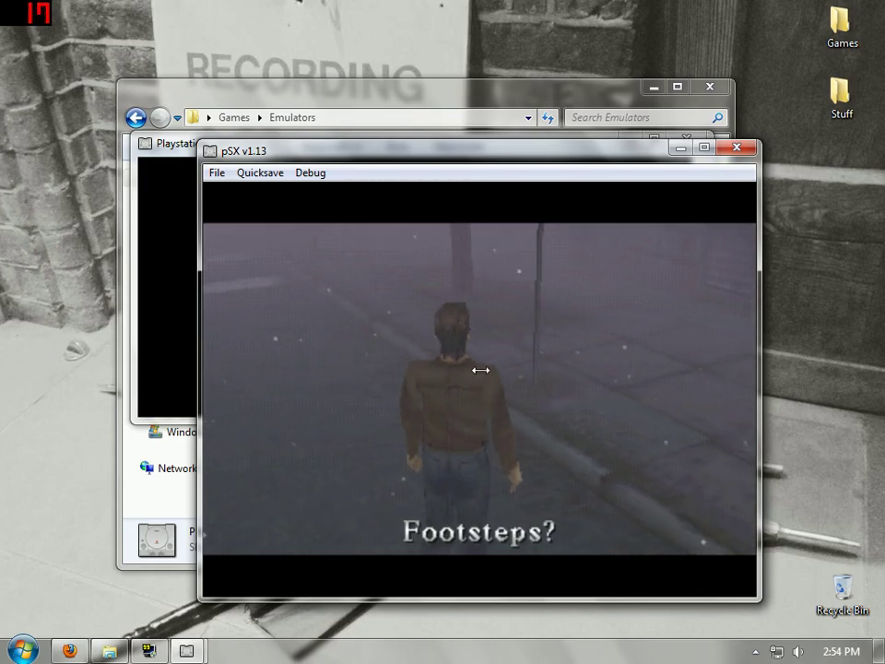
click(737, 147)
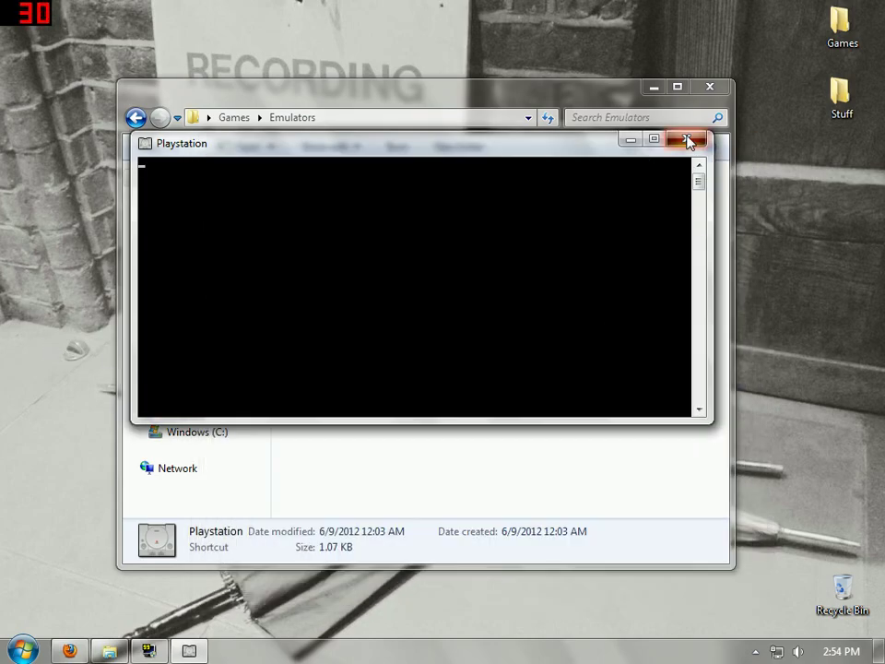